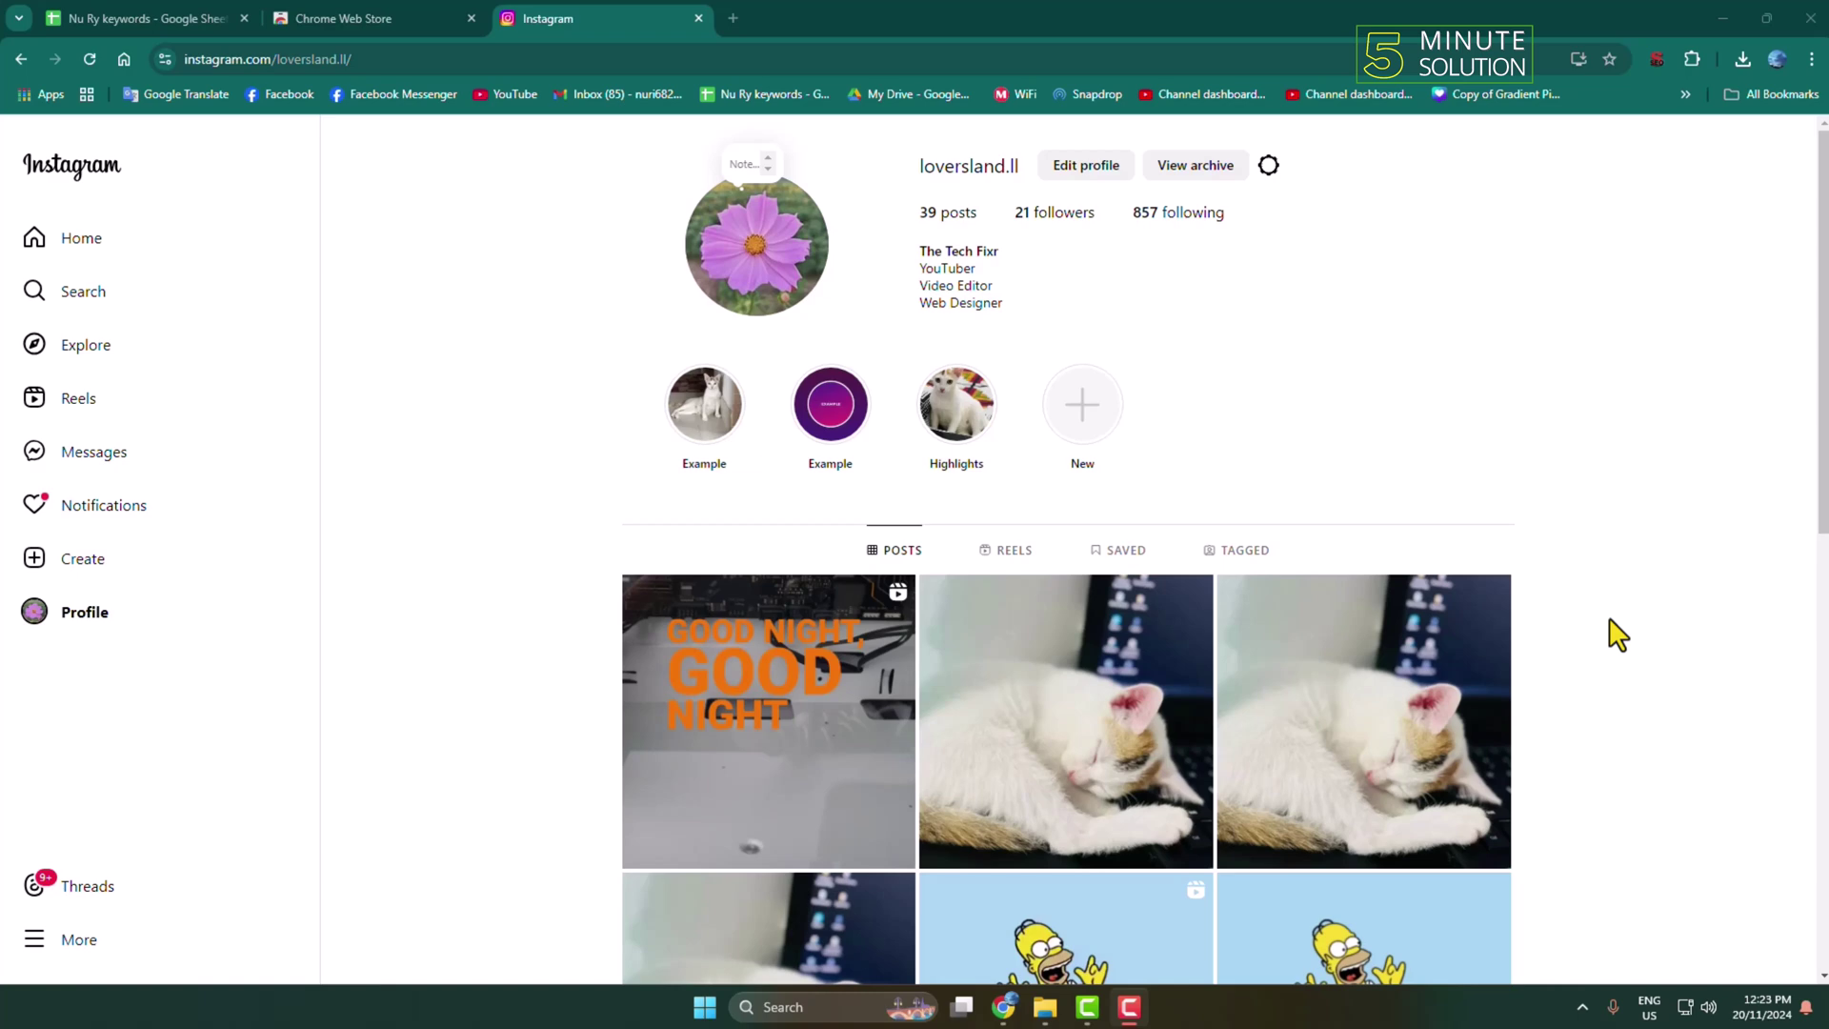
pyautogui.scroll(-5, 1512, 633)
pyautogui.scroll(5, 1512, 634)
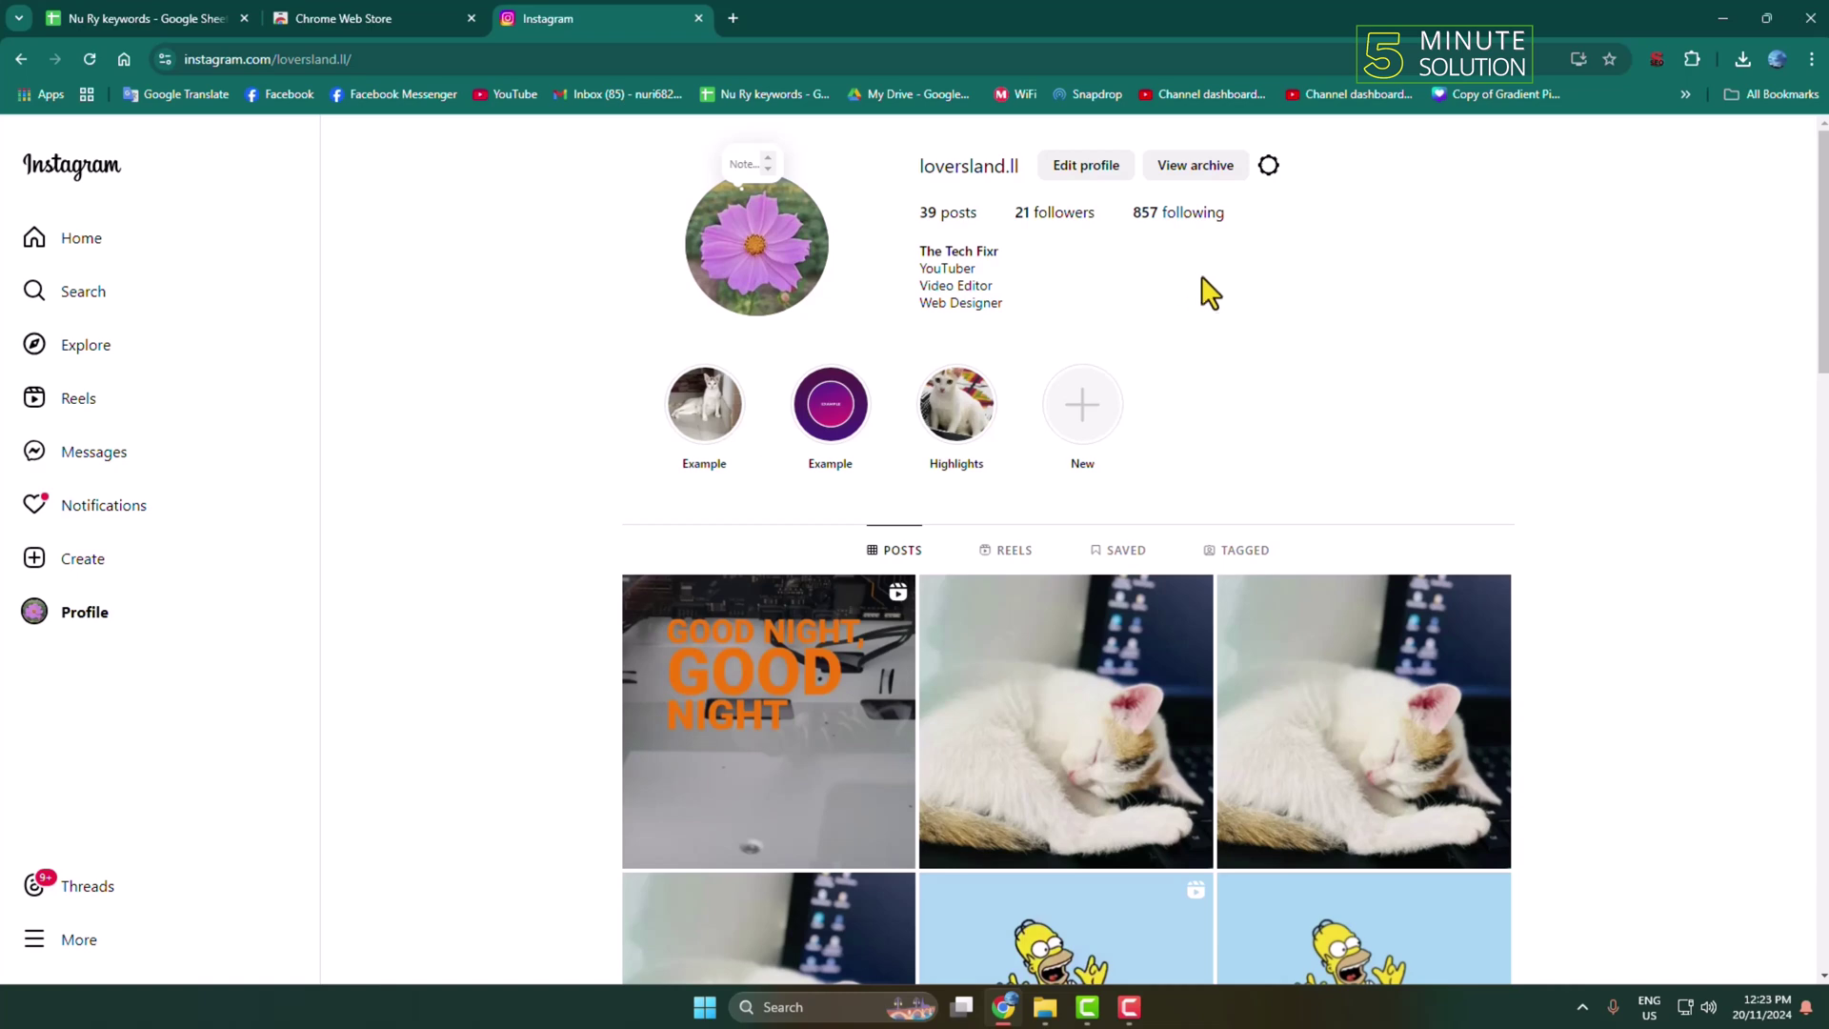
# Step: Switch from the Instagram profile to the Chrome Web Store tab
pyautogui.click(358, 18)
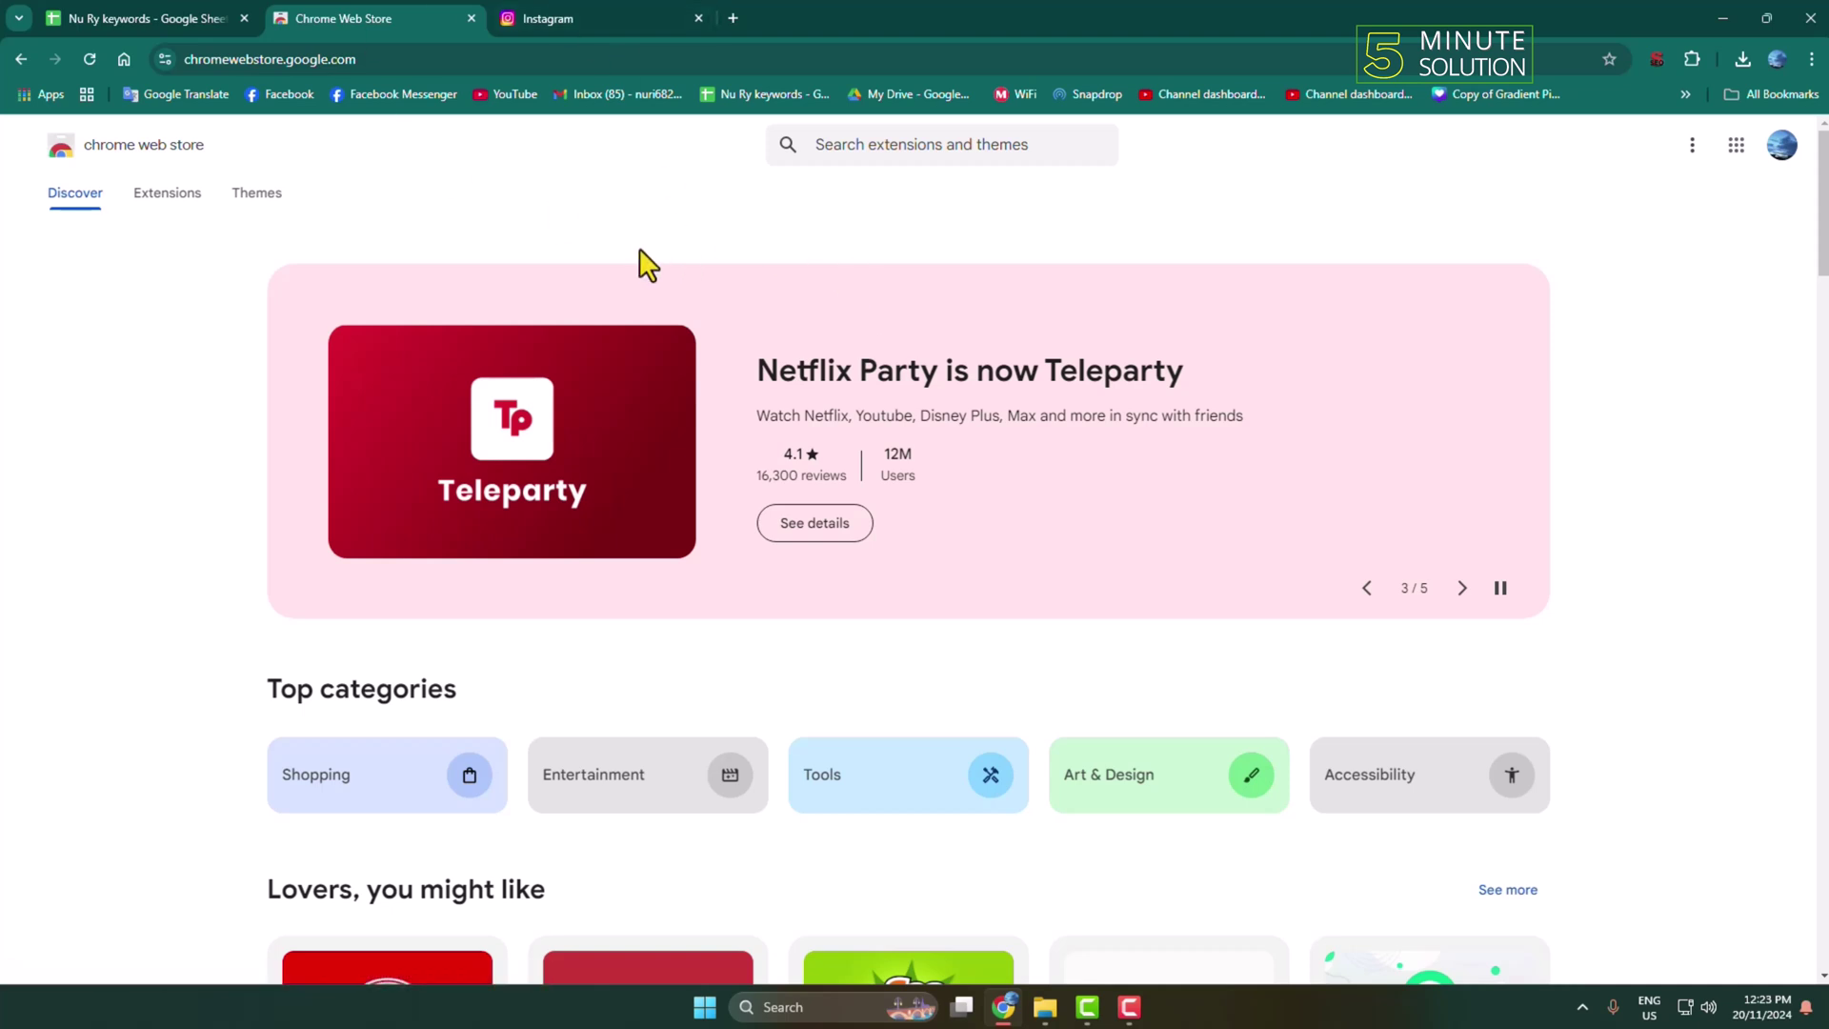
# Step: Search the Chrome Web Store for 'mass unfollow instagram'
pyautogui.click(936, 150)
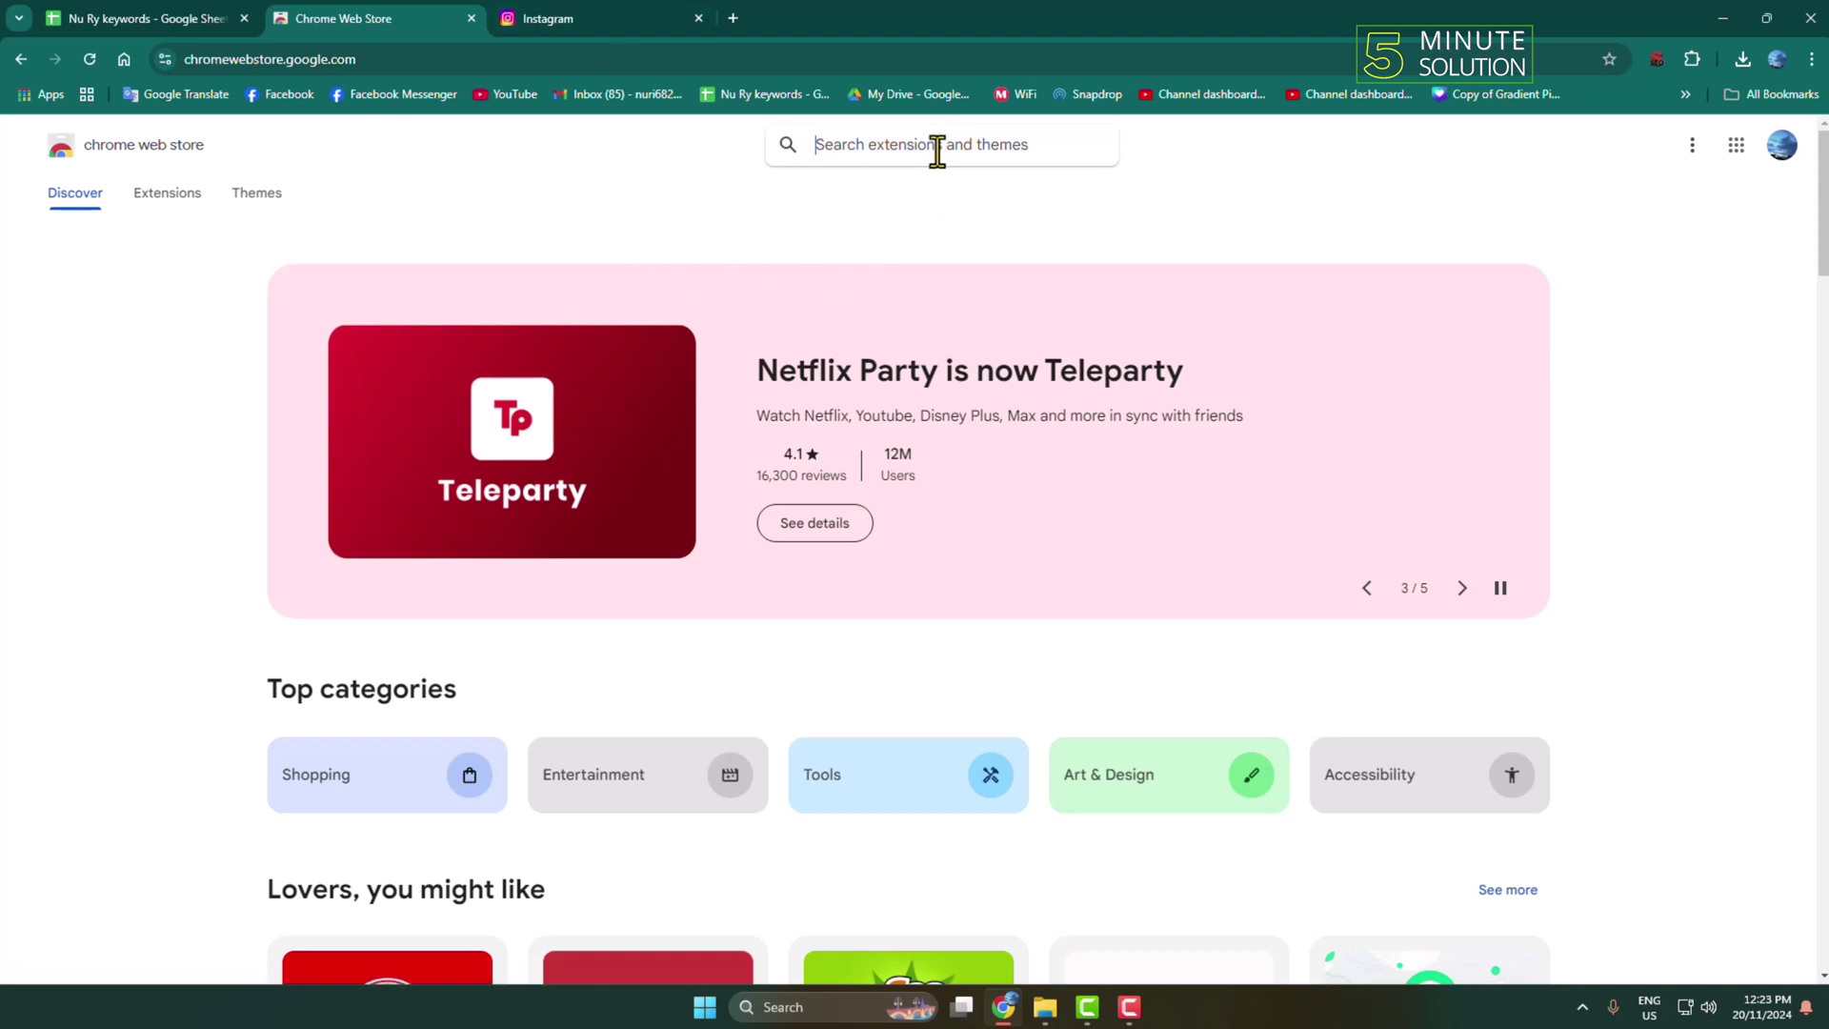
pyautogui.write('mass')
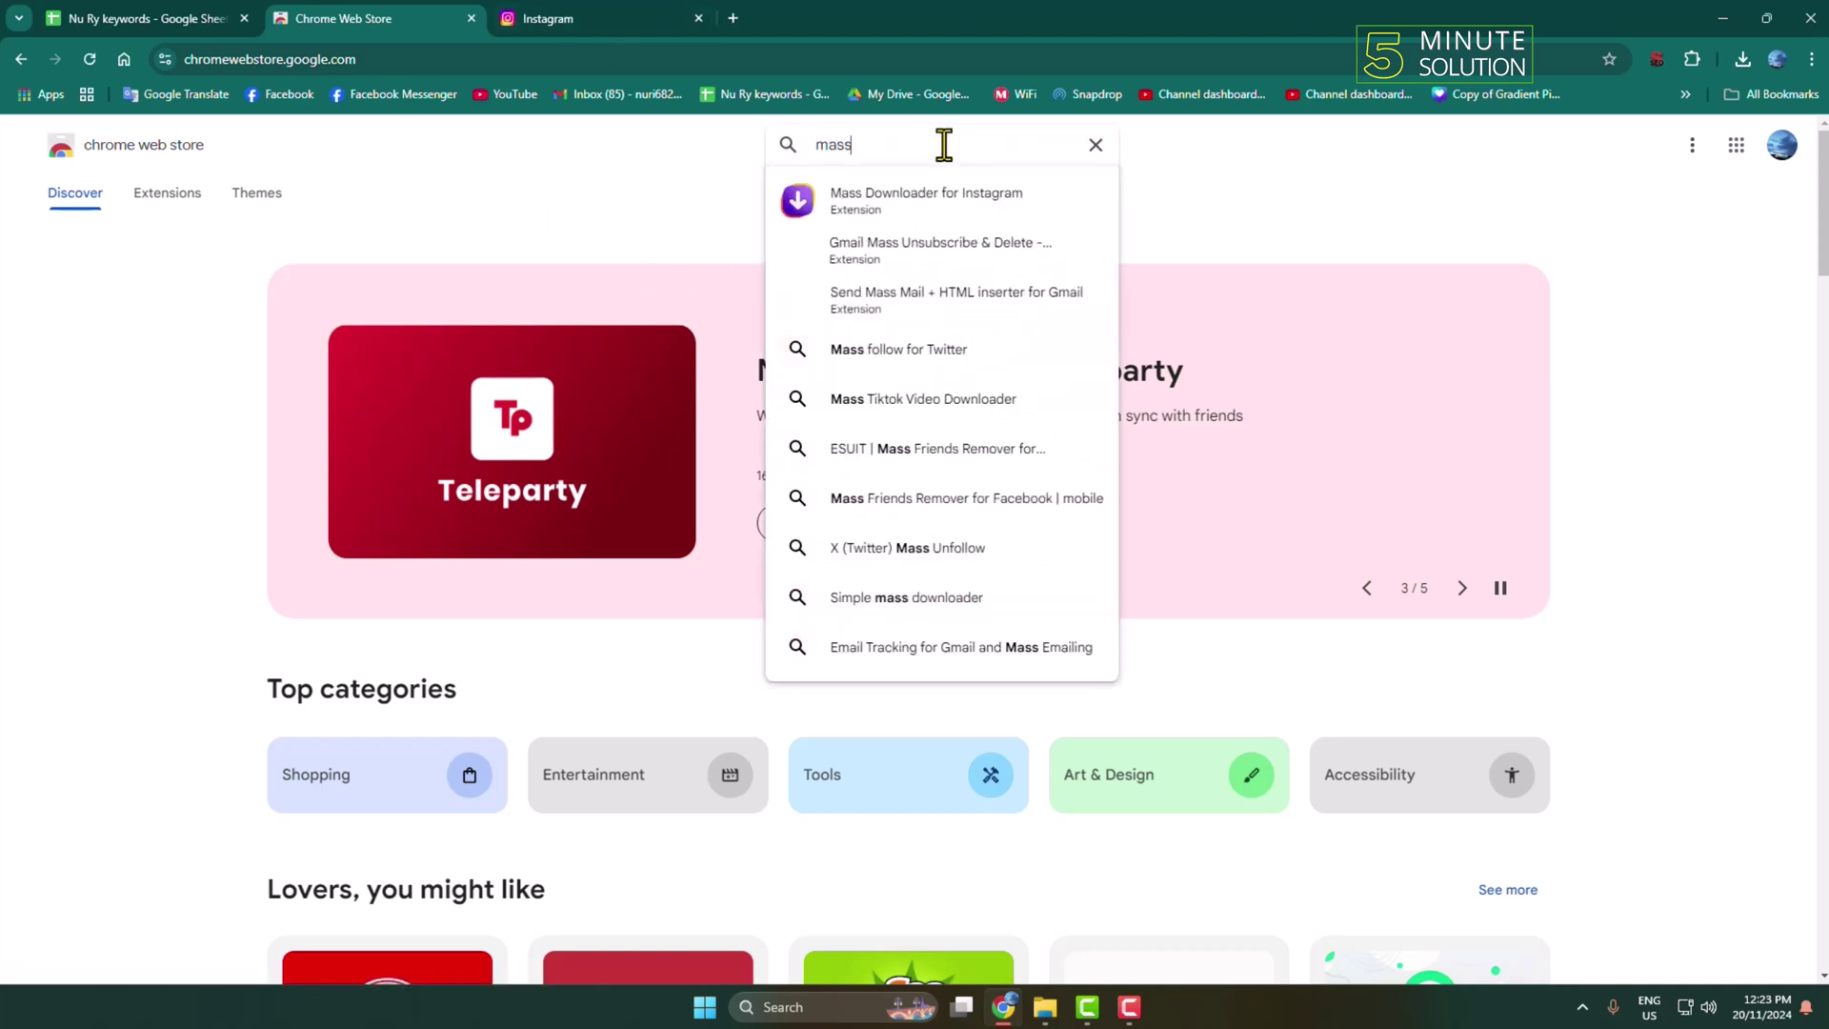
pyautogui.write(' unfollow')
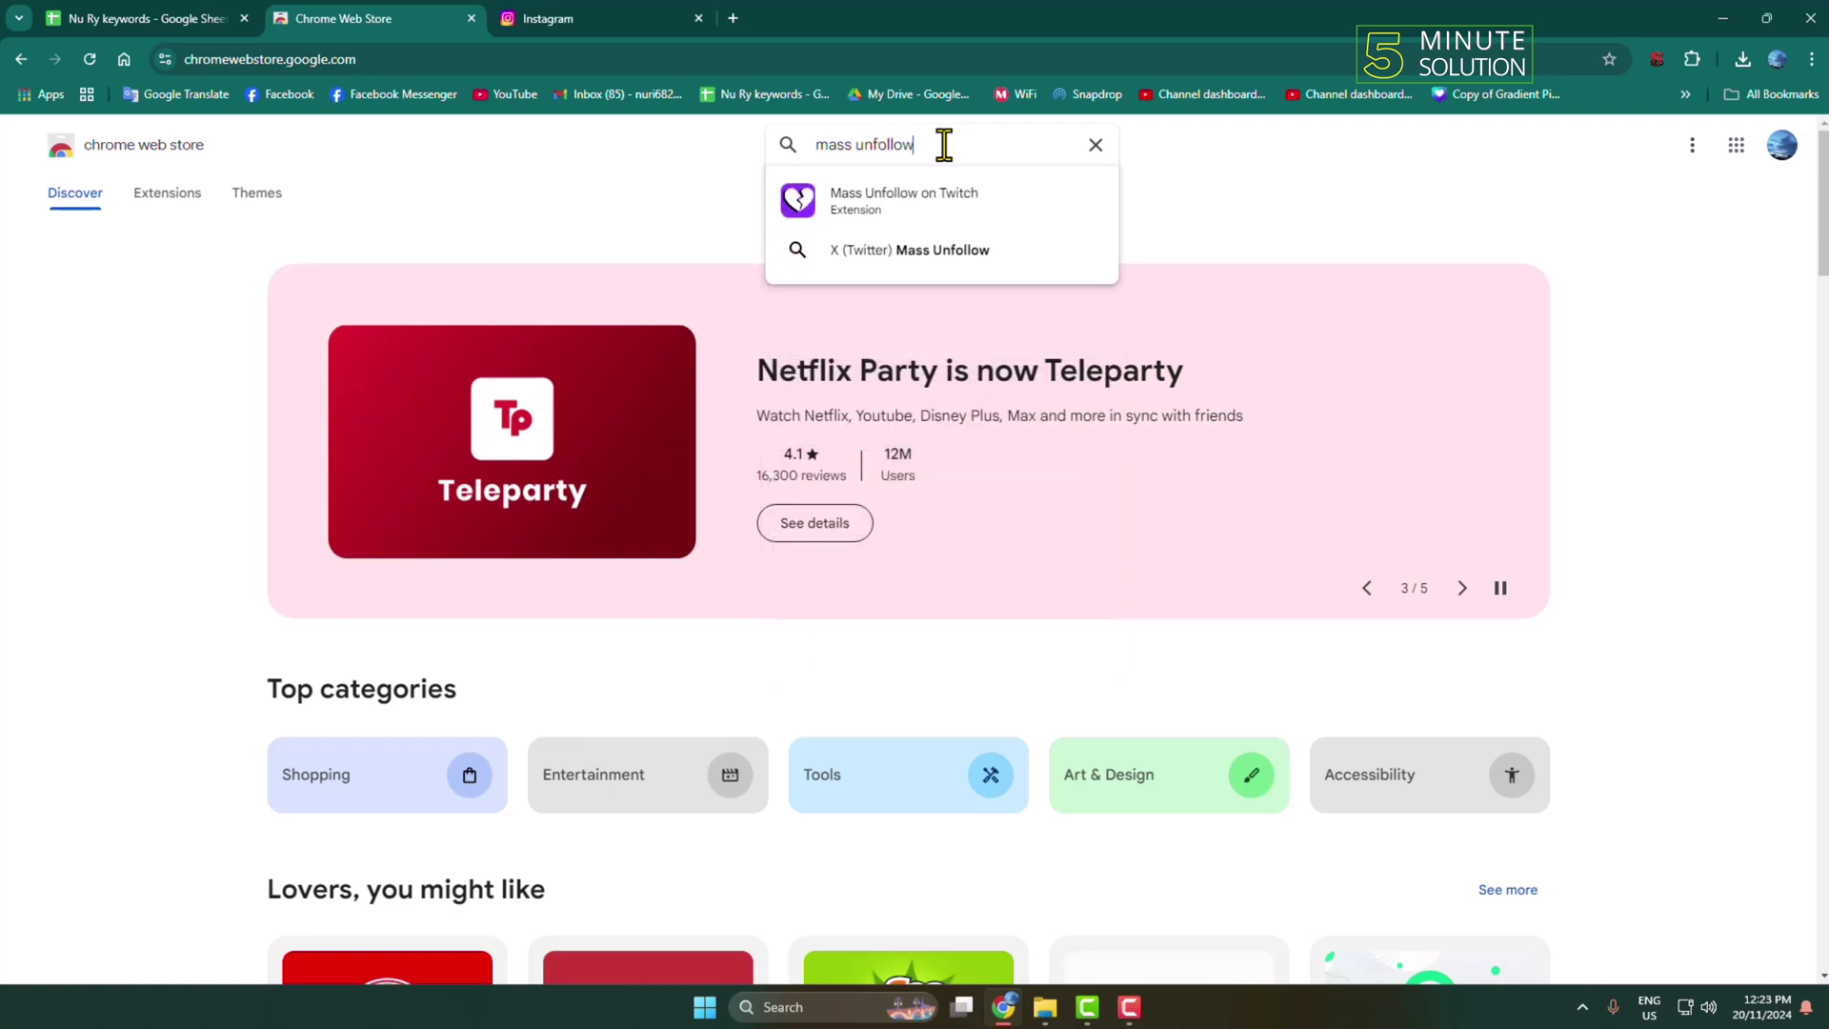
pyautogui.write(' instagram')
pyautogui.press('Return')
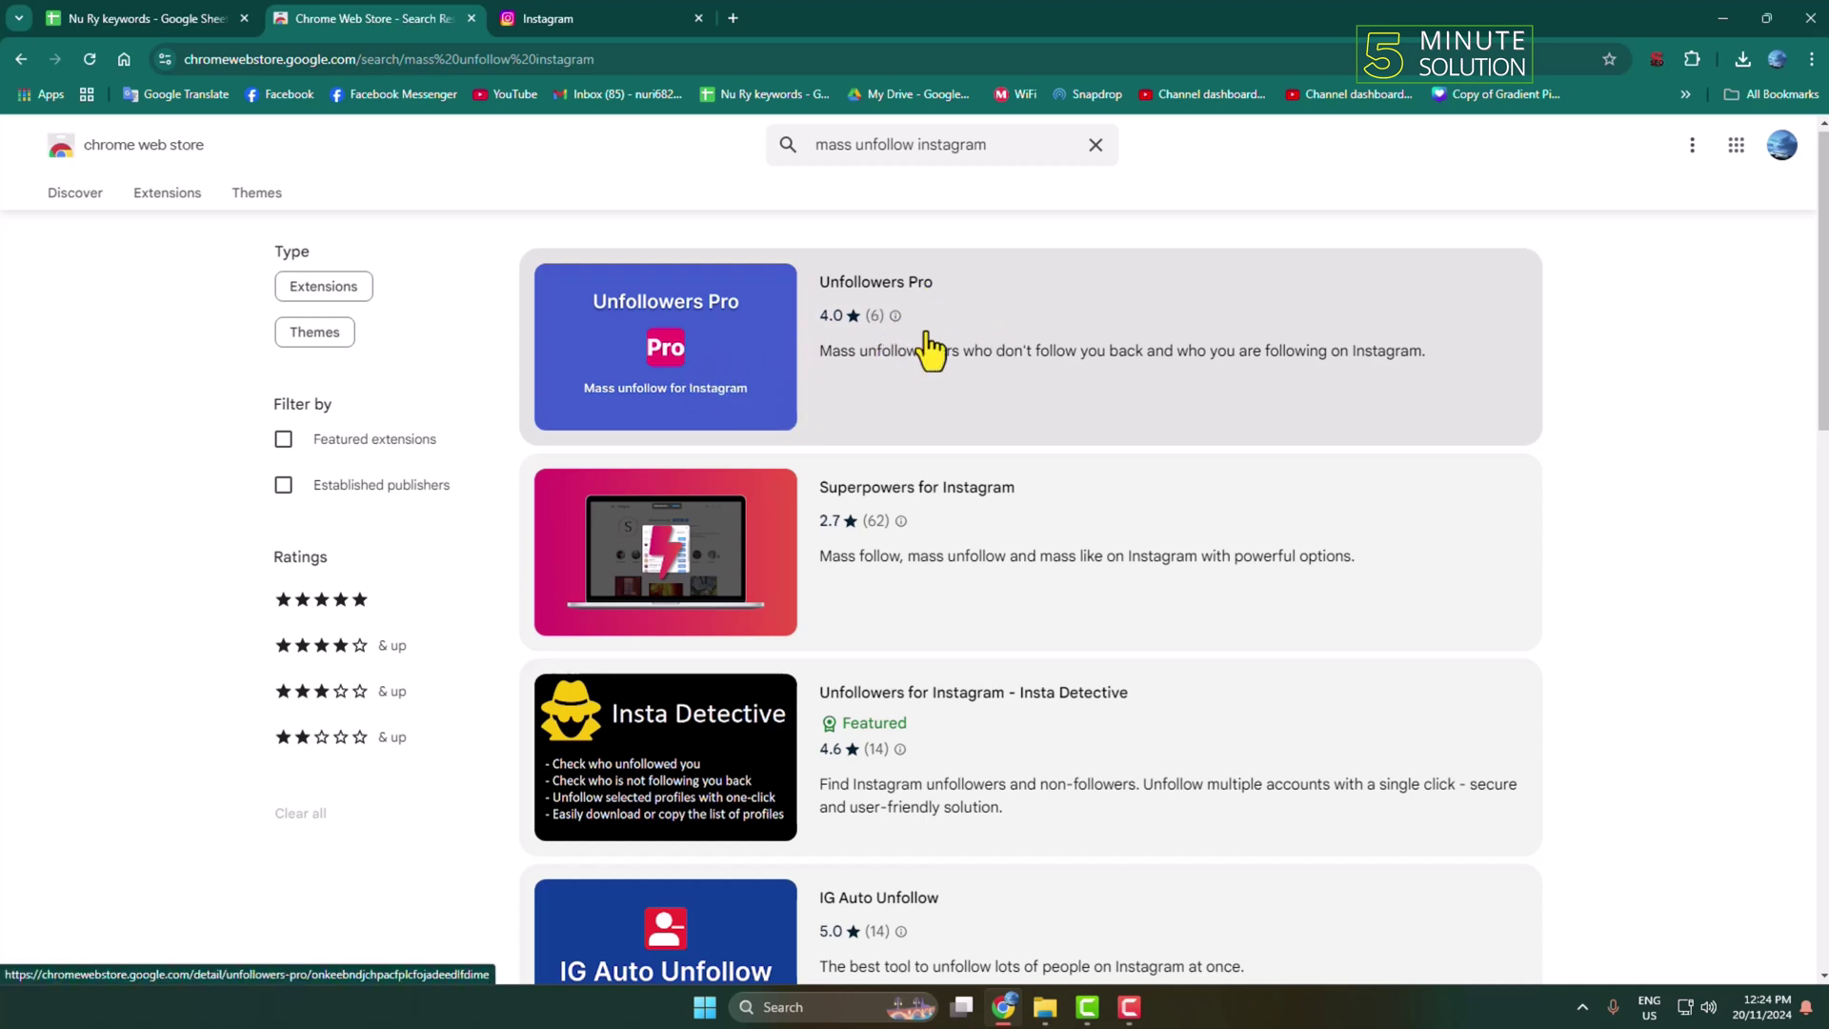
# Step: Add the Unfollowers Pro extension to Chrome from its store page
pyautogui.click(700, 343)
pyautogui.click(1350, 262)
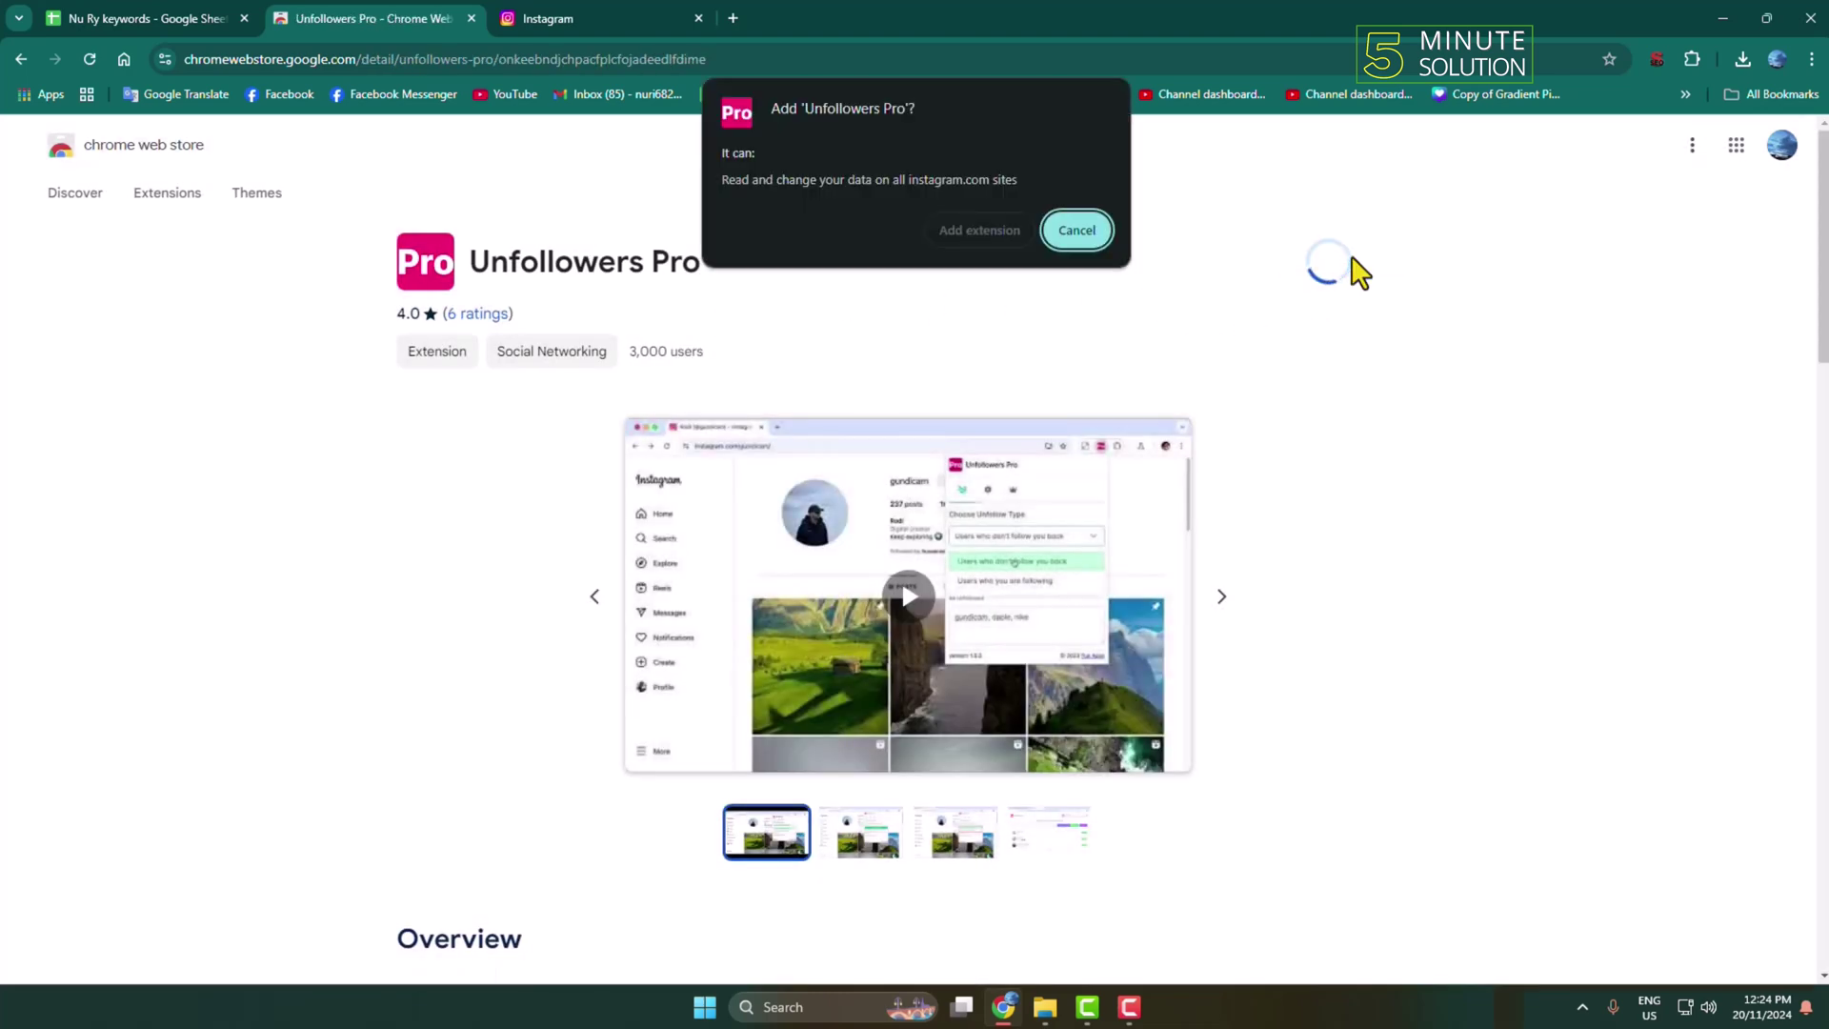
pyautogui.click(966, 229)
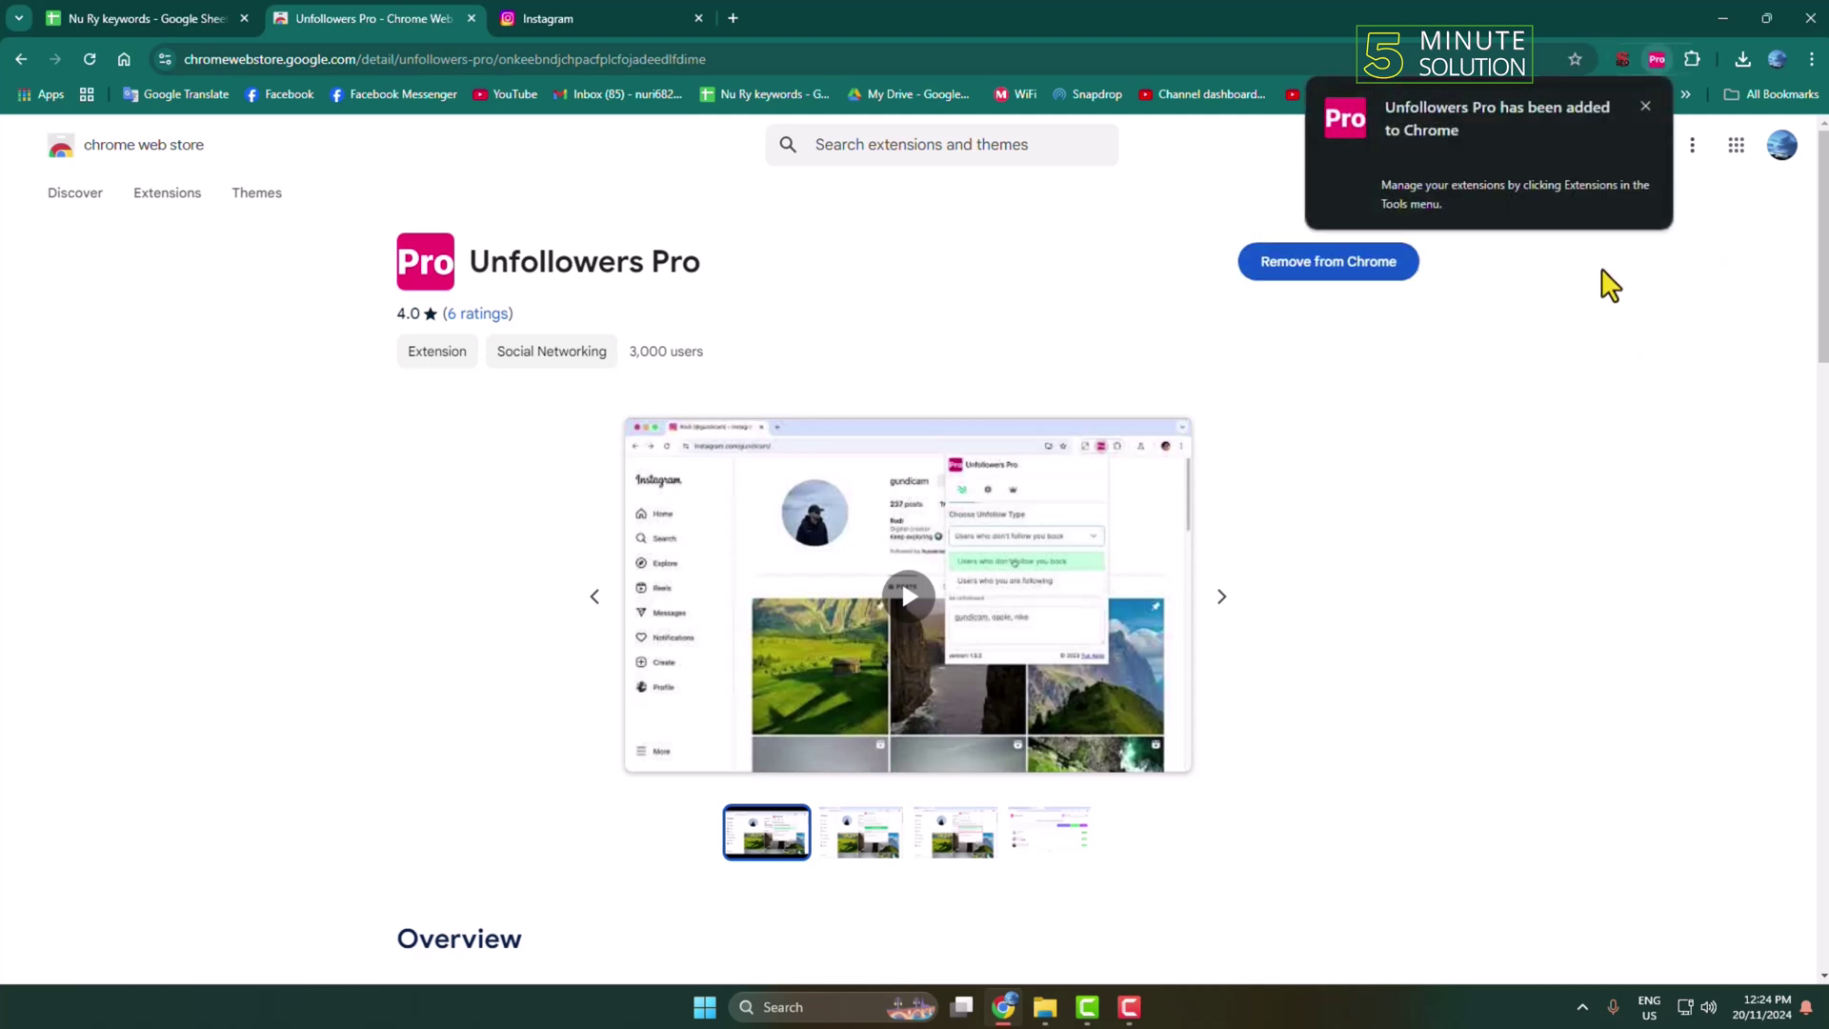
# Step: Pin Unfollowers Pro to the toolbar and return to the Instagram profile tab
pyautogui.click(1691, 58)
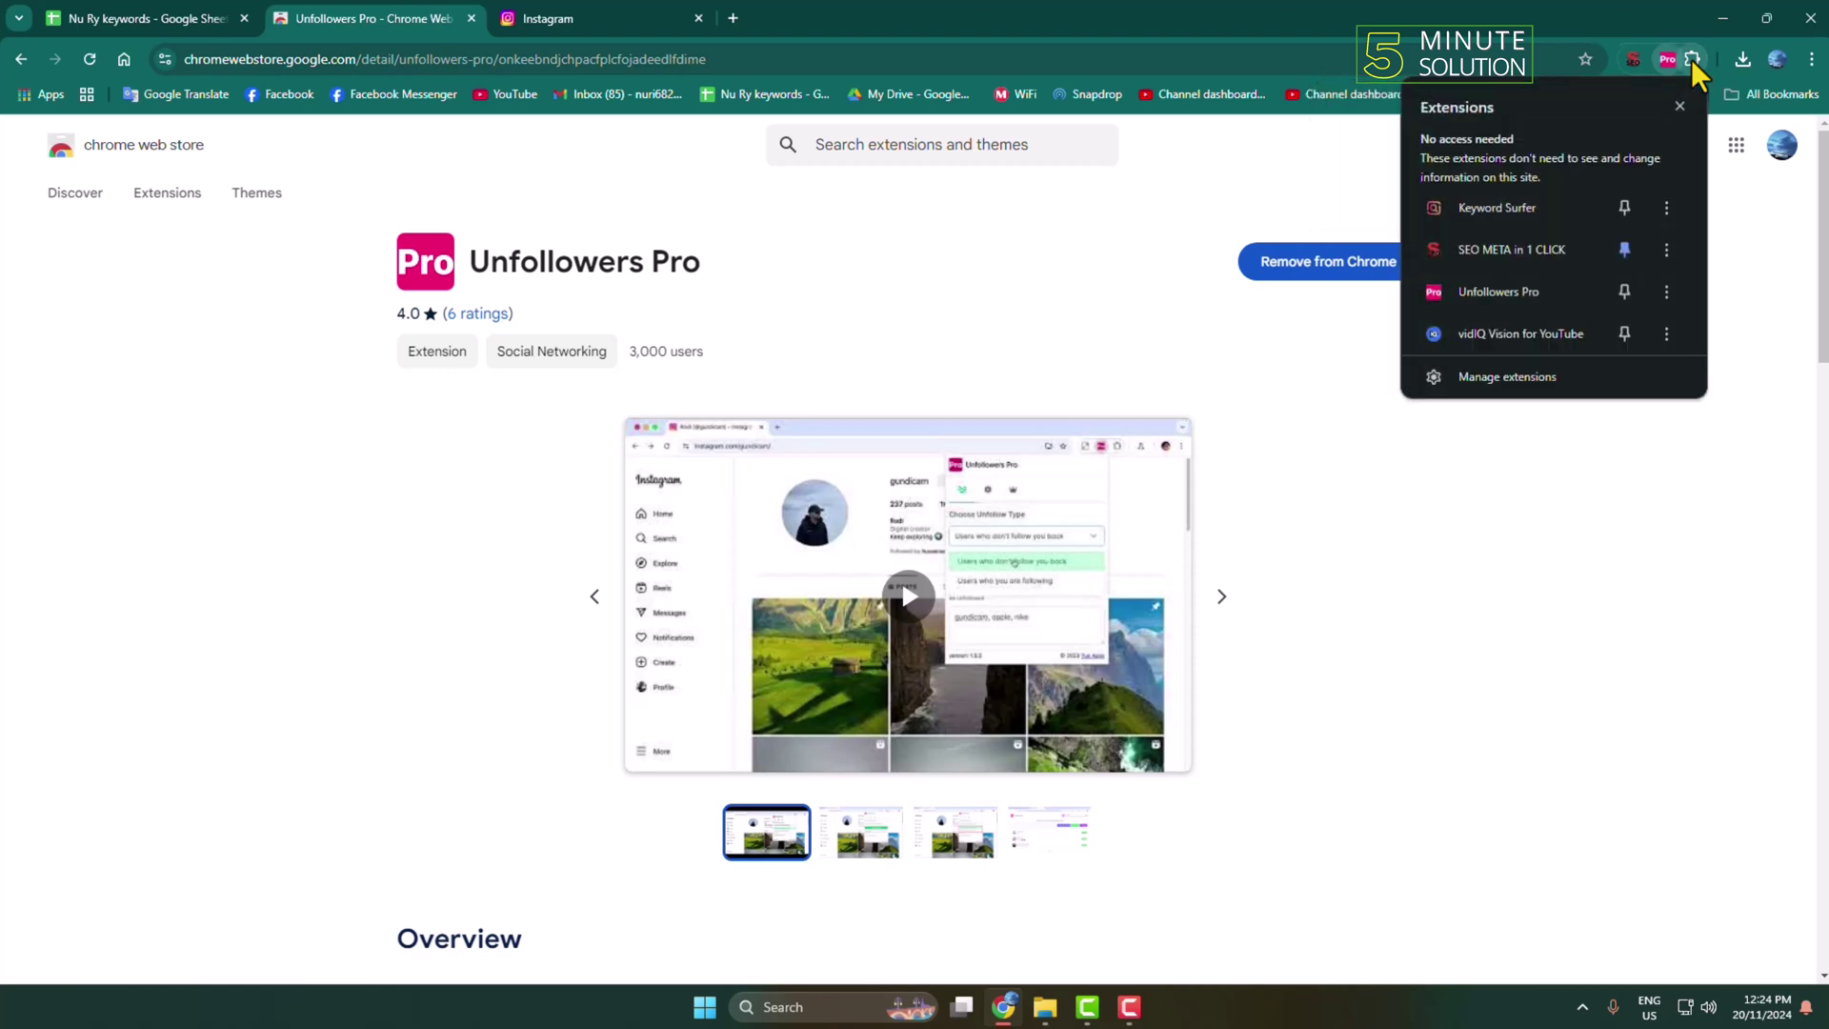
pyautogui.click(1620, 290)
pyautogui.click(1541, 545)
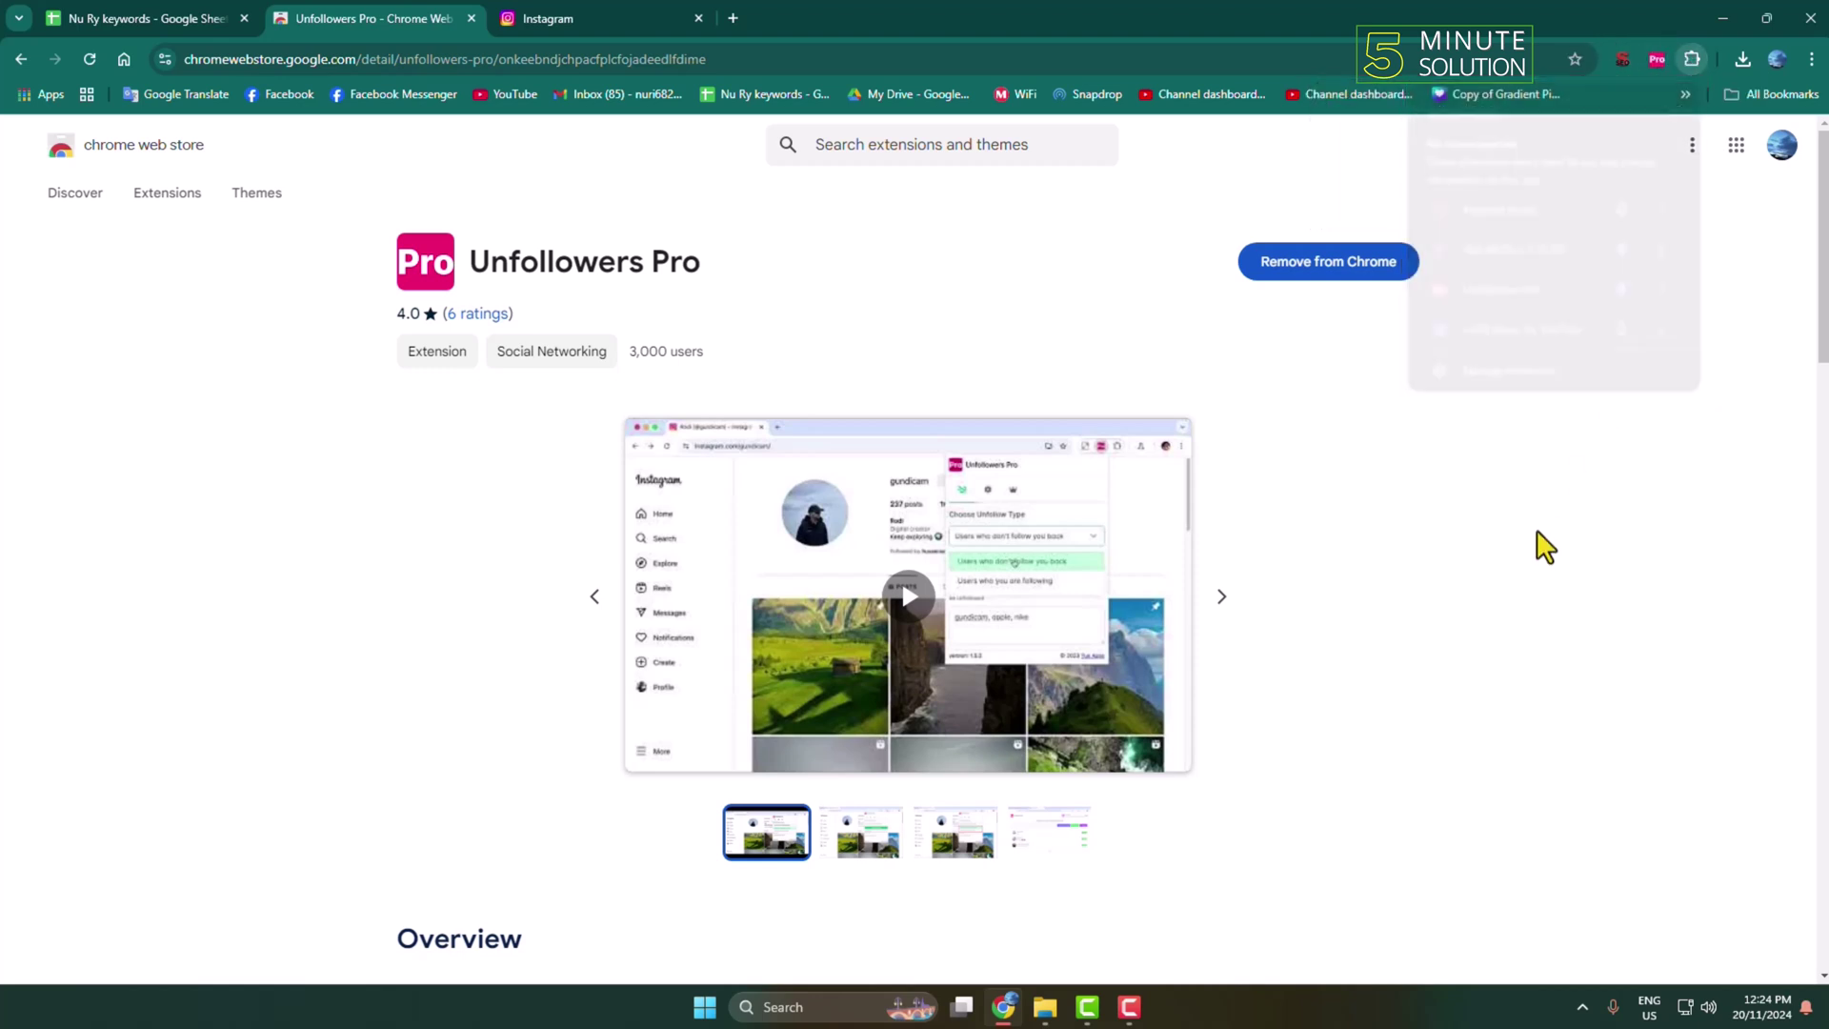
pyautogui.click(518, 14)
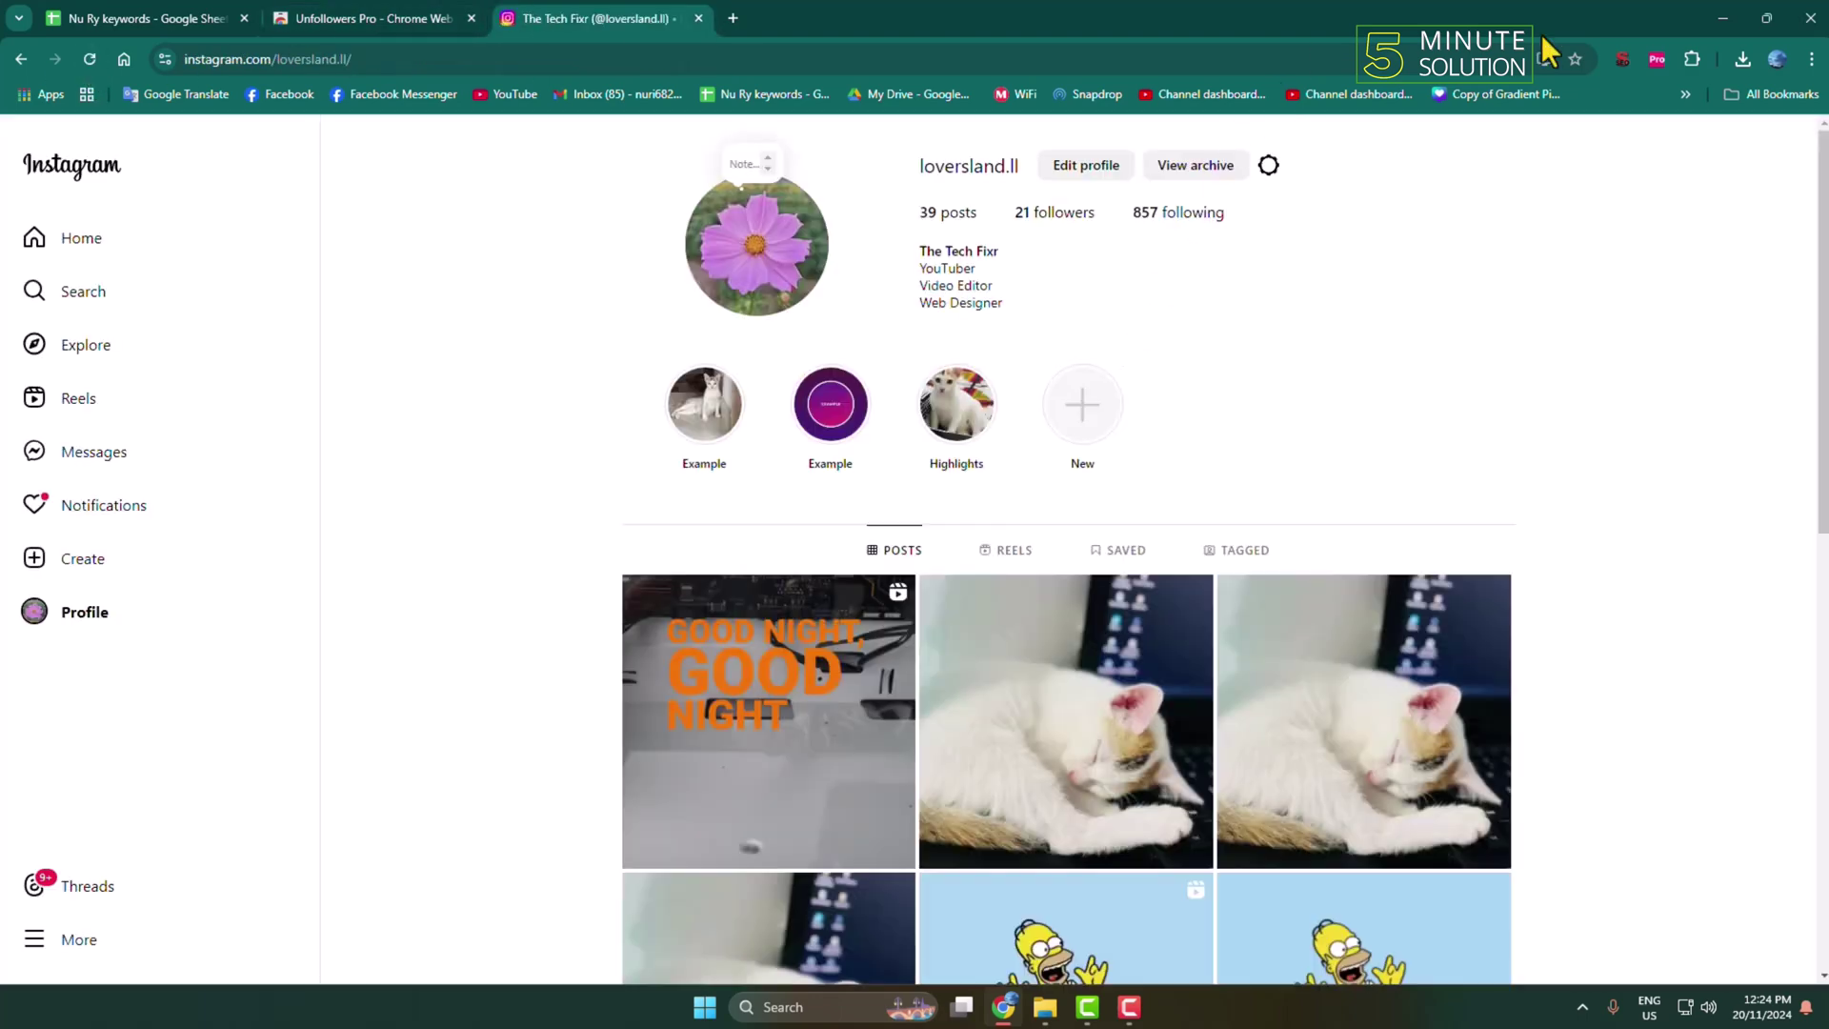
# Step: In Unfollowers Pro, start unfollowing 'Users who don't follow you back'
pyautogui.click(1655, 59)
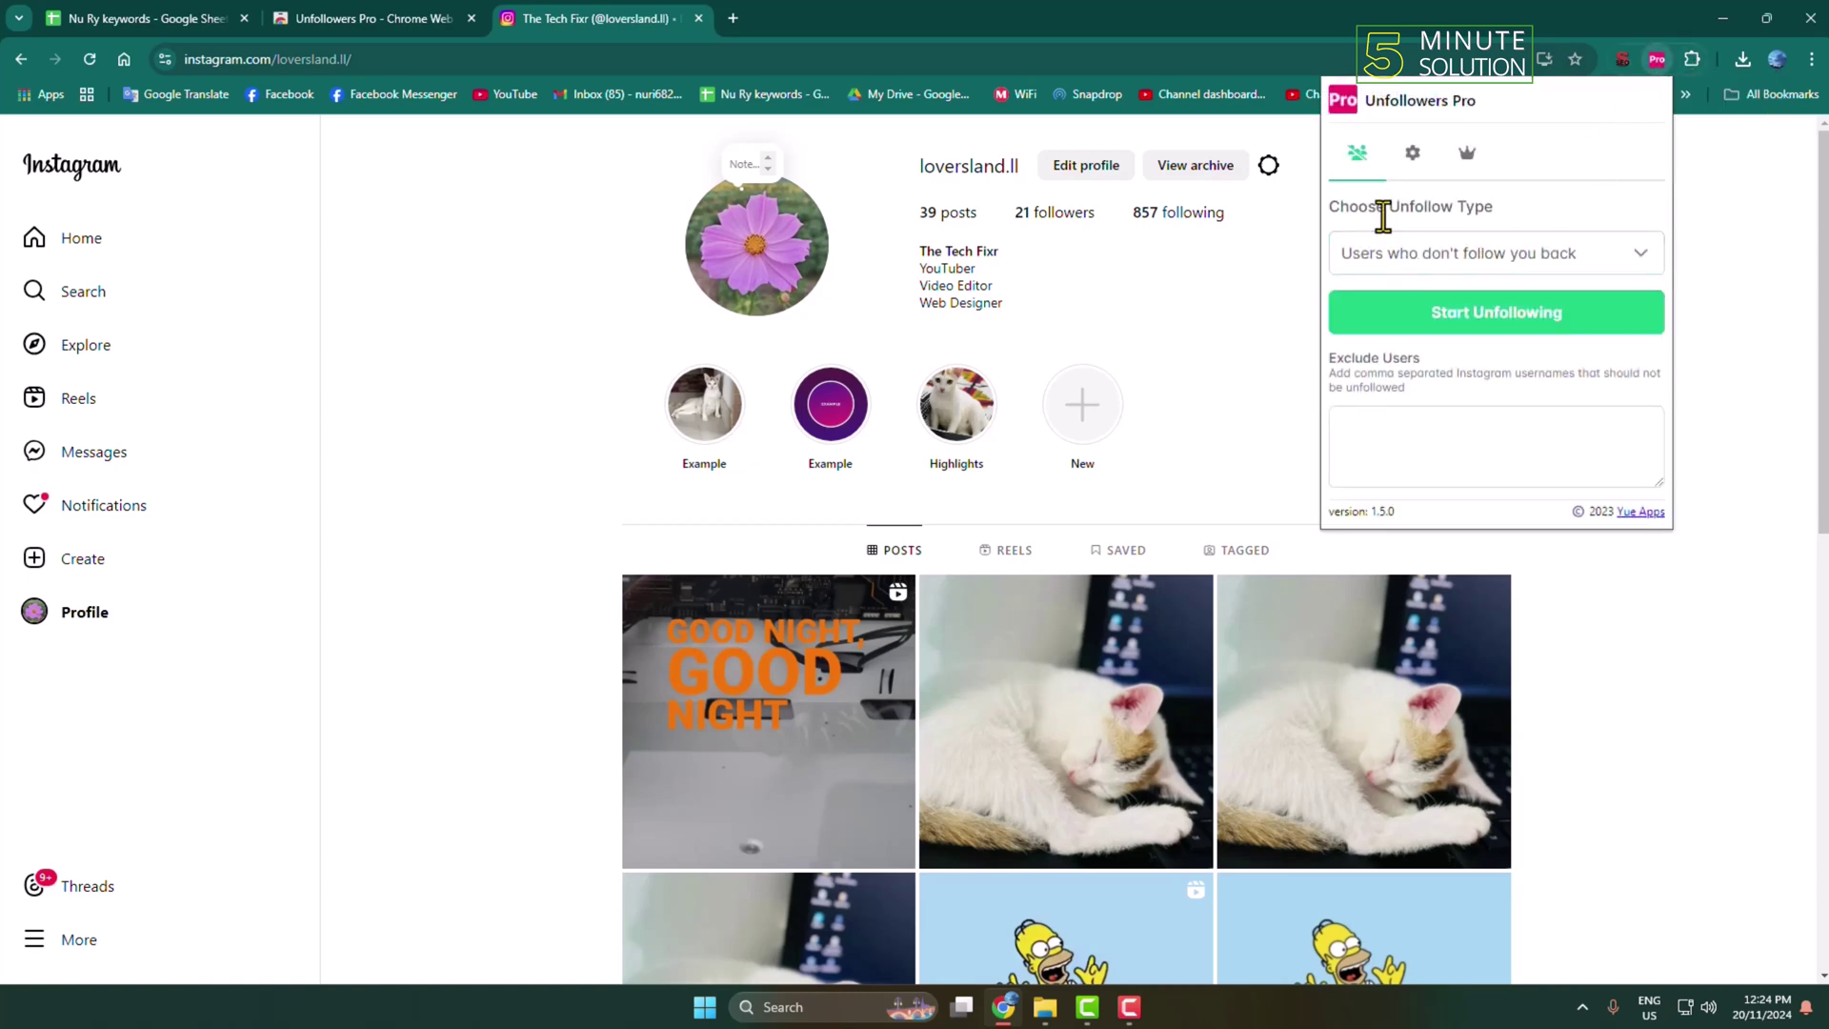
pyautogui.click(1640, 257)
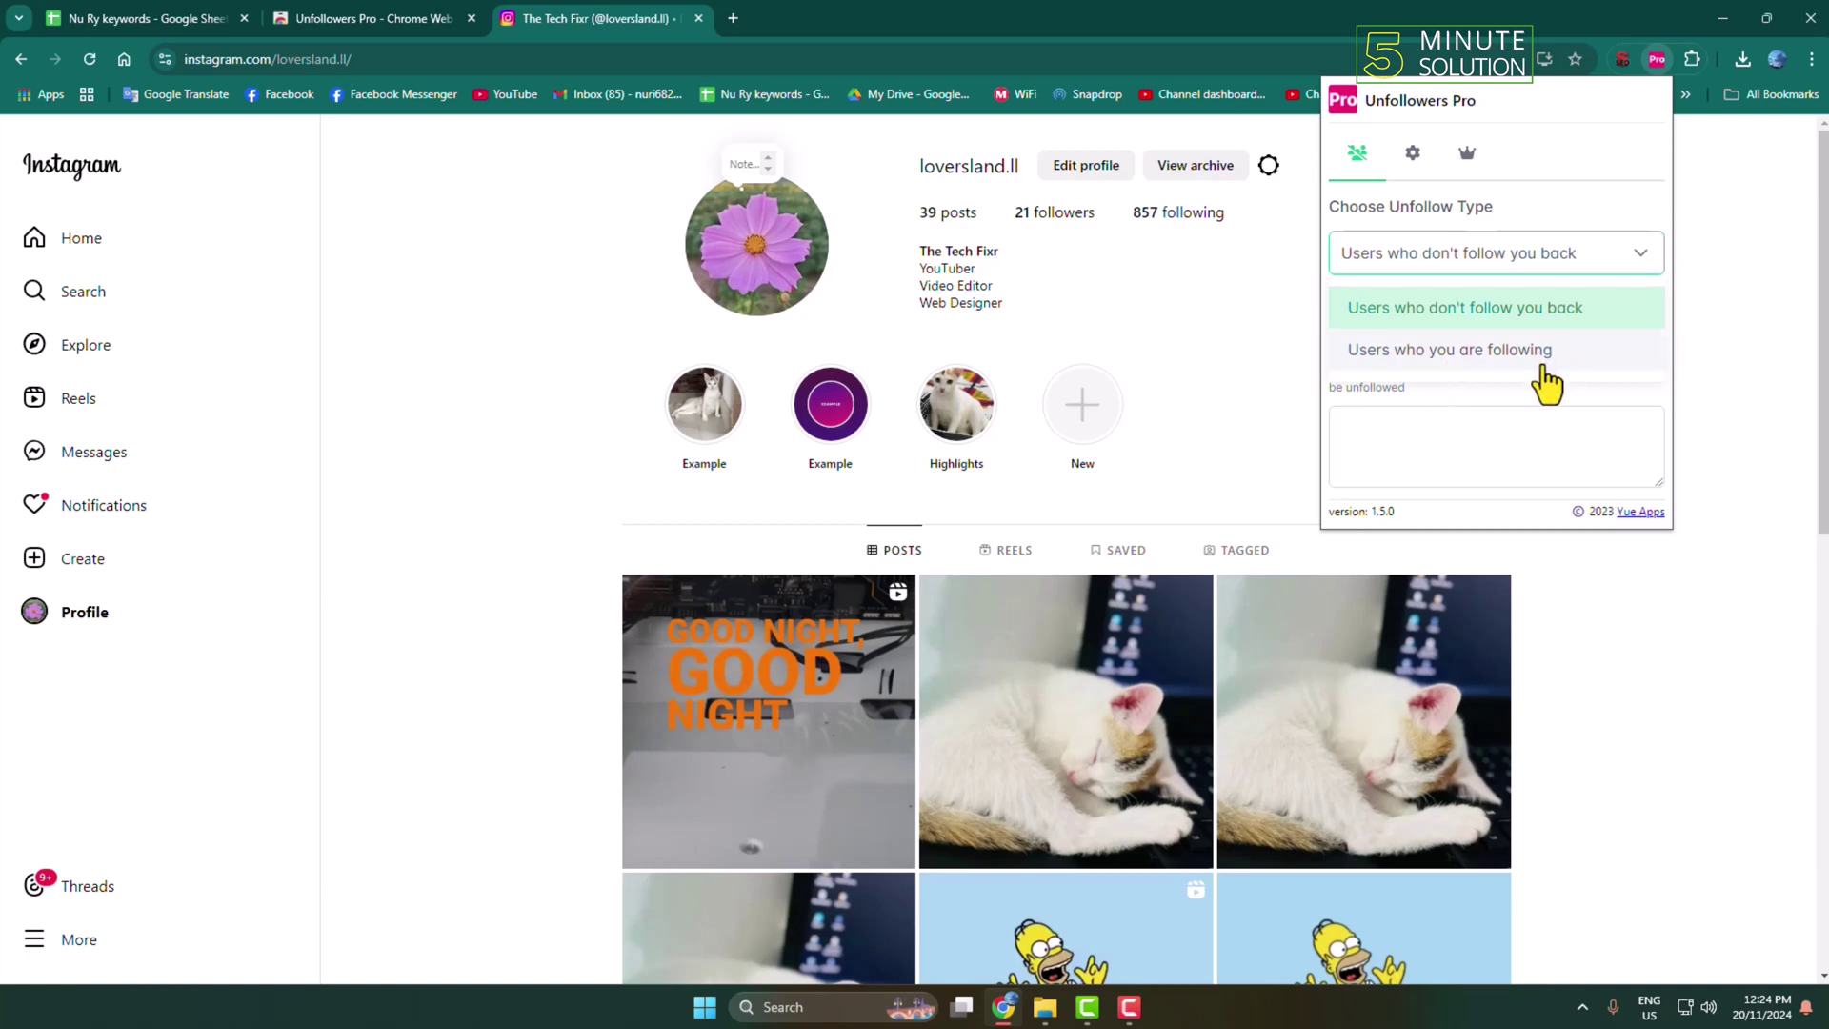
pyautogui.click(1499, 307)
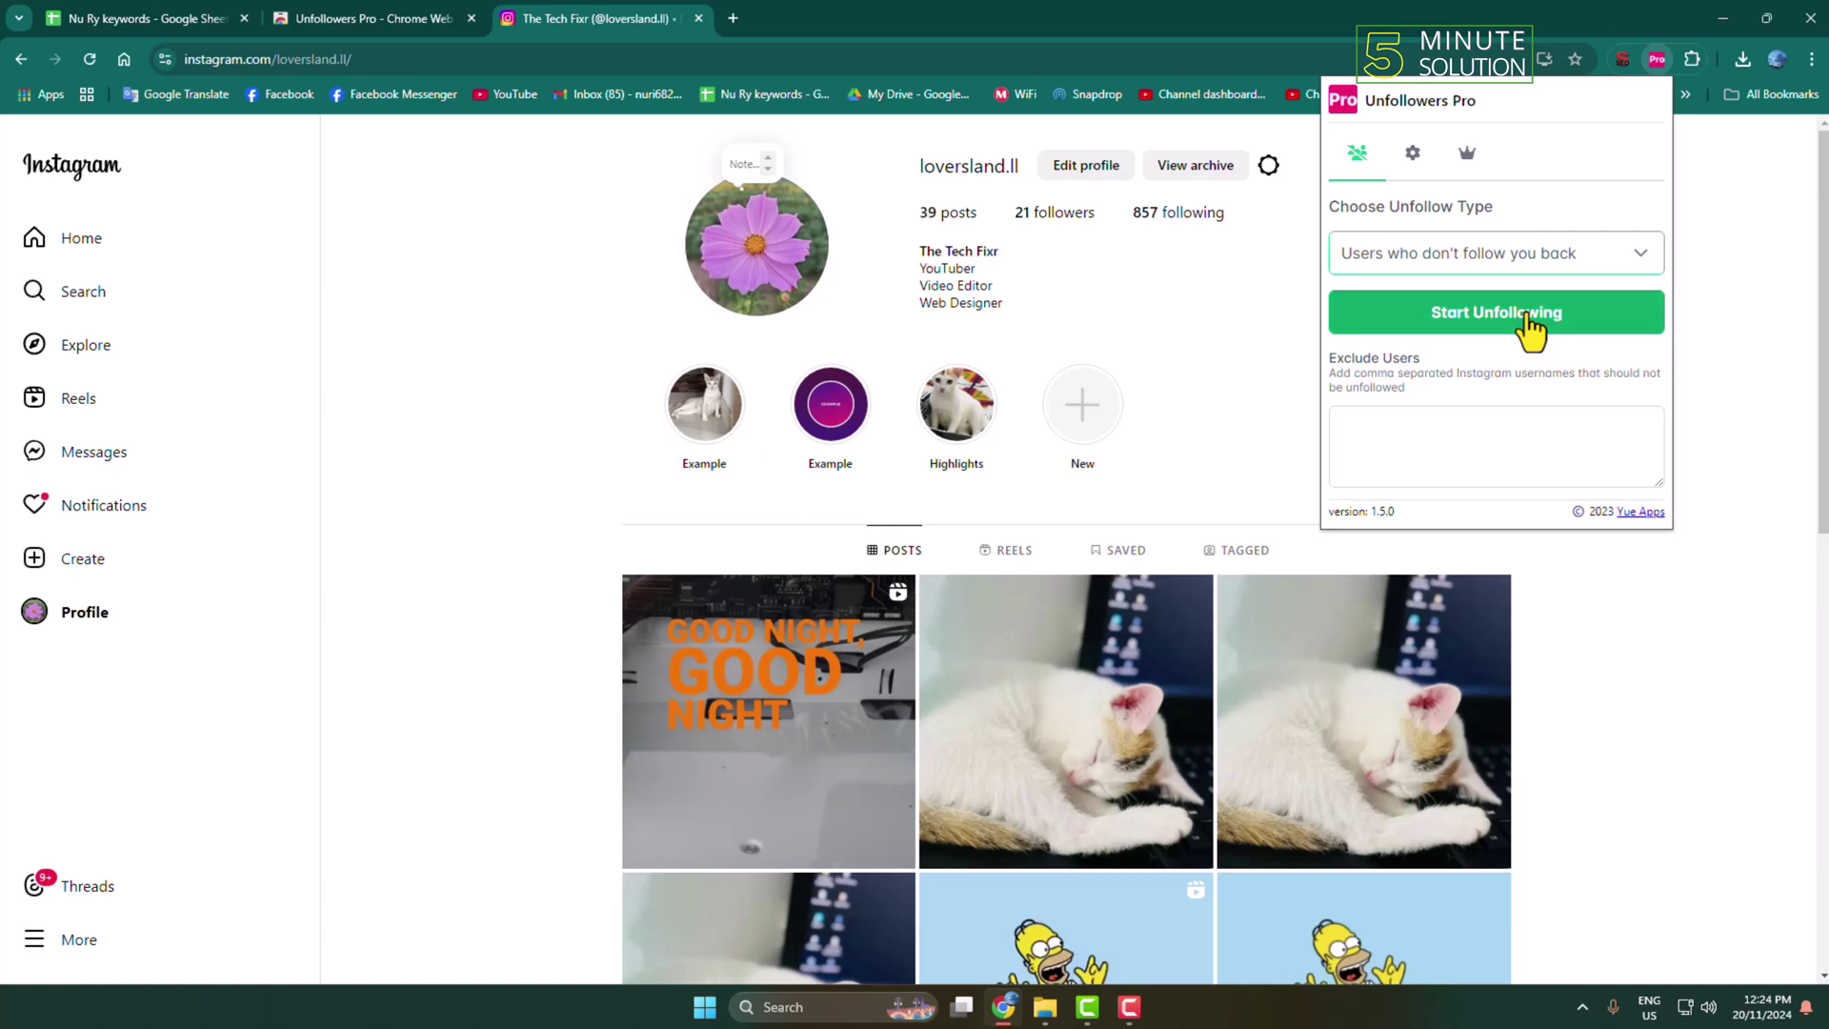
pyautogui.click(1530, 327)
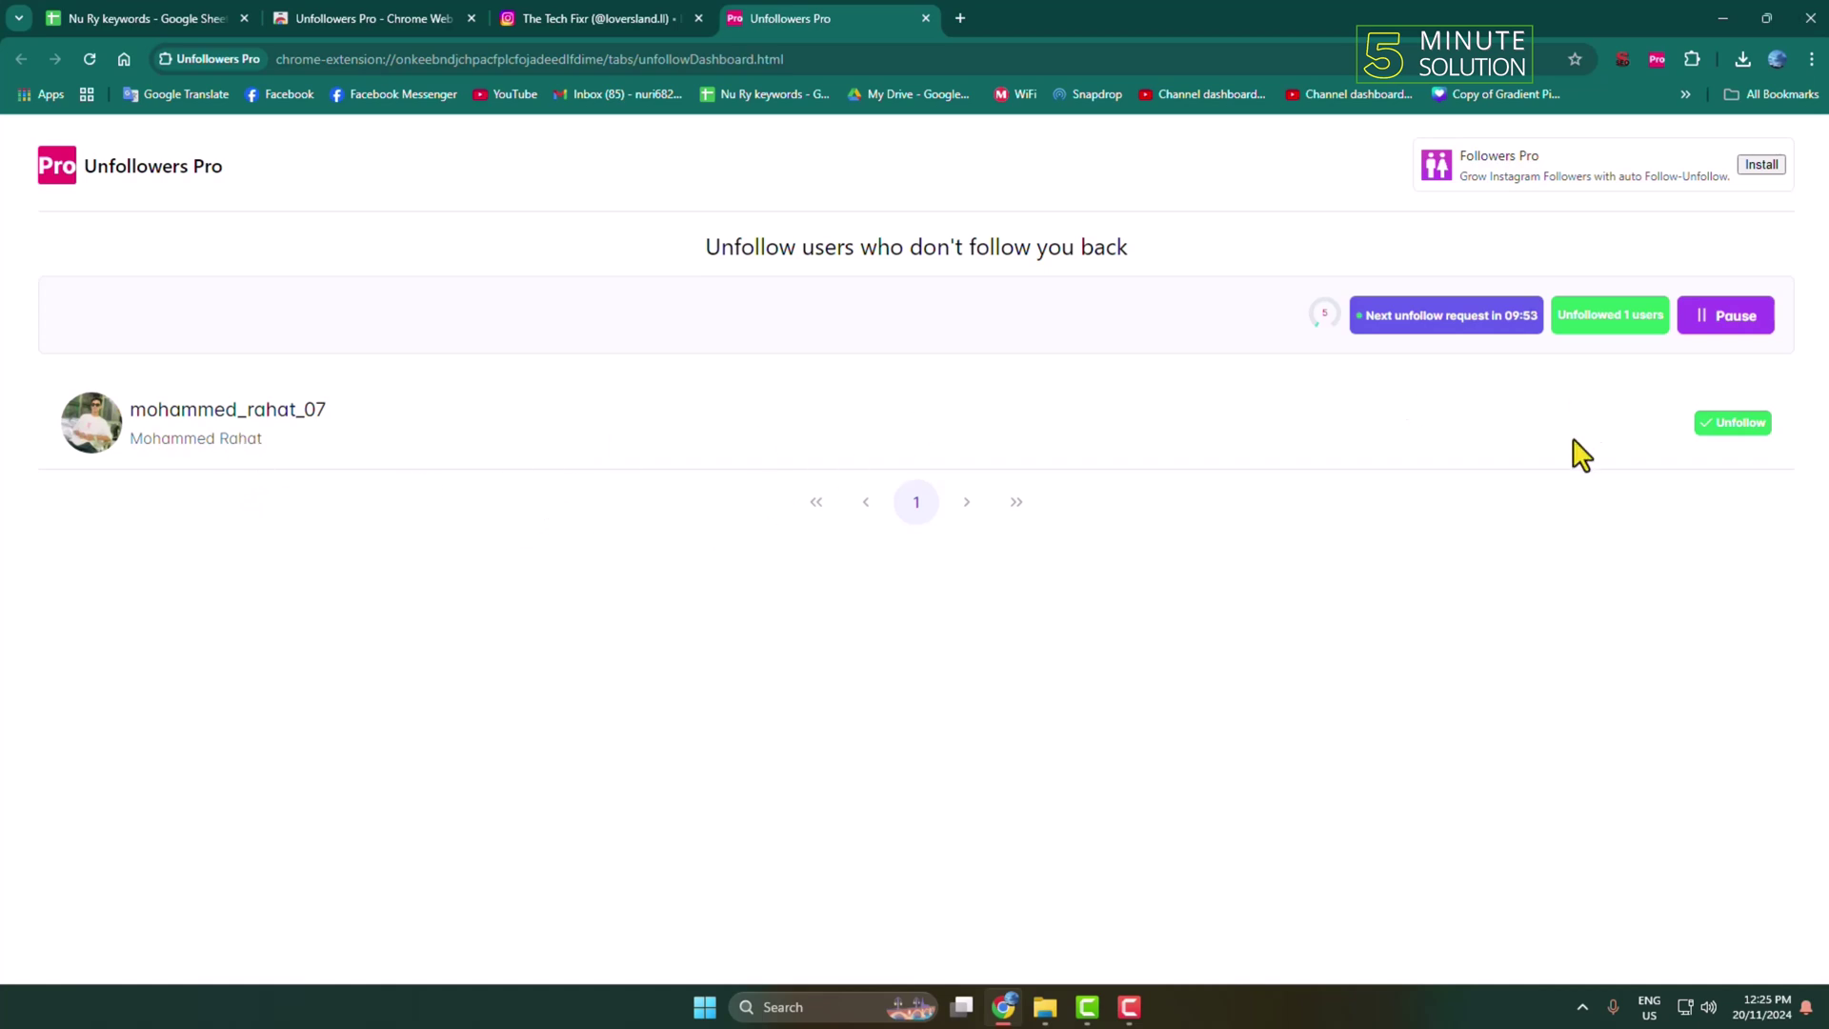
# Step: Pause the running unfollow job on the Unfollowers Pro dashboard
pyautogui.click(1742, 328)
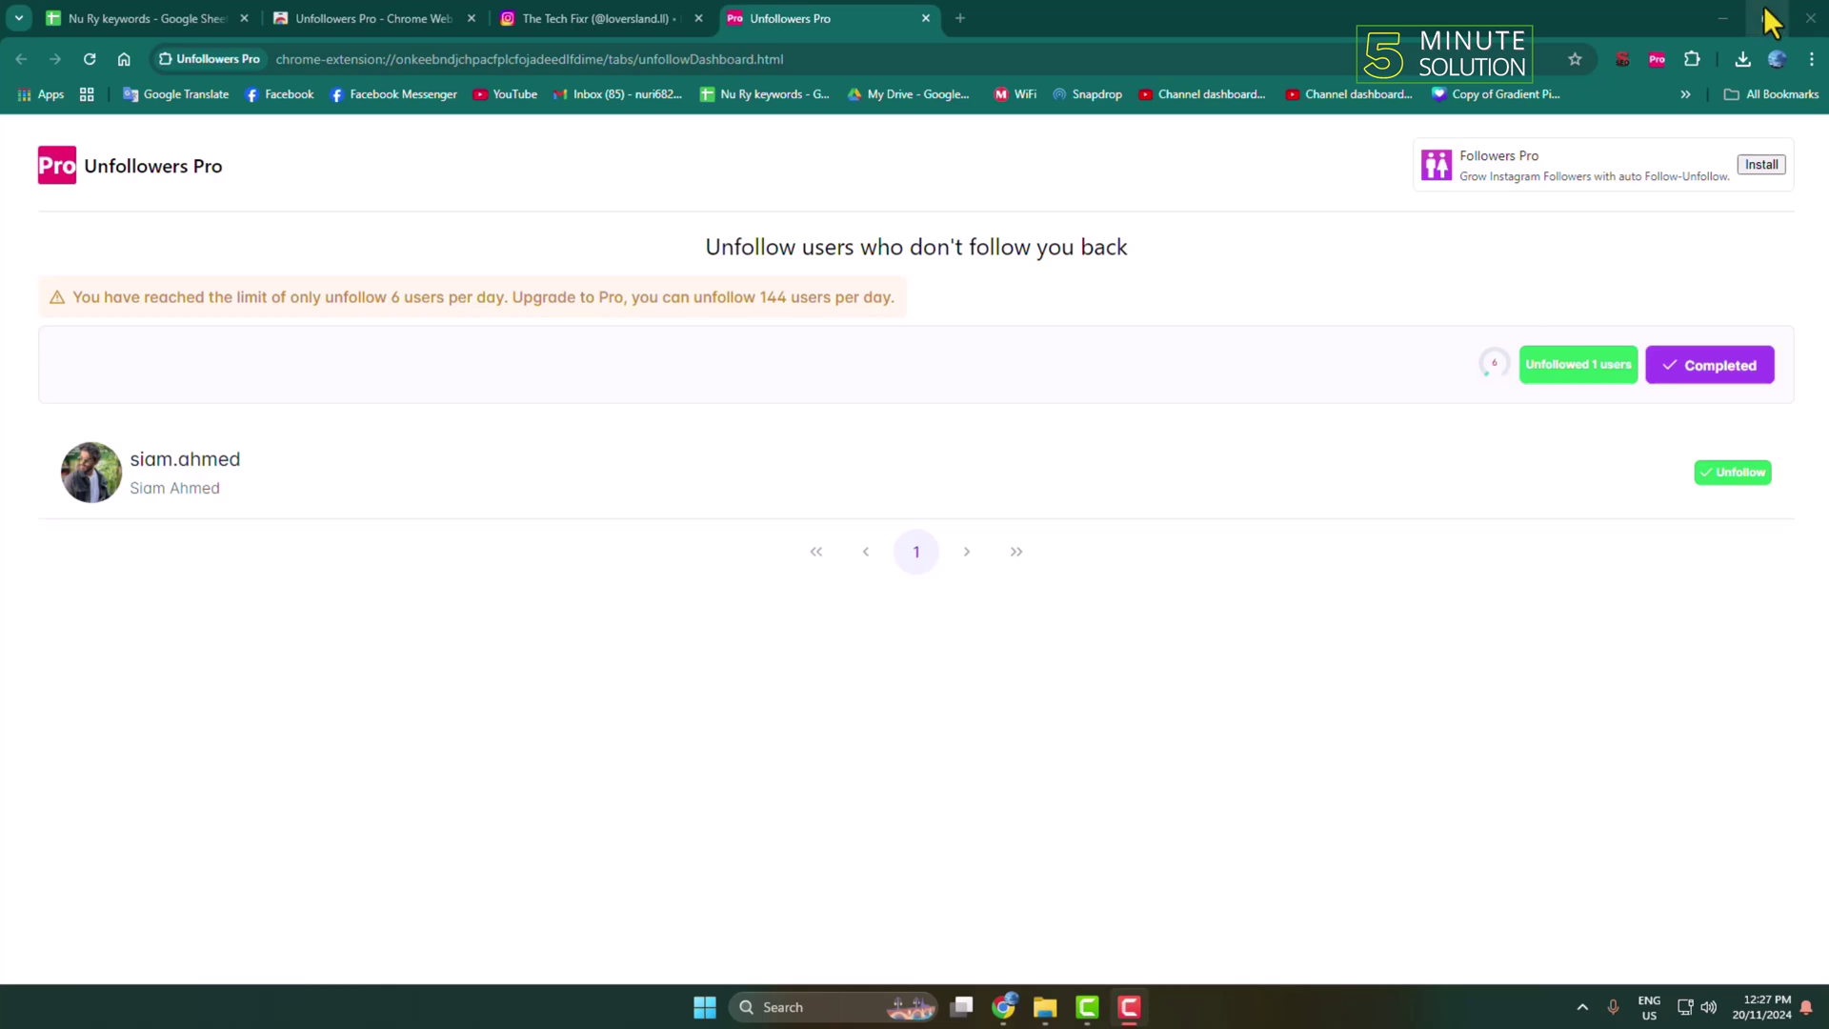
# Step: Compare the Monthly, Quarterly and Yearly Unfollowers Pro plan prices
pyautogui.click(1657, 60)
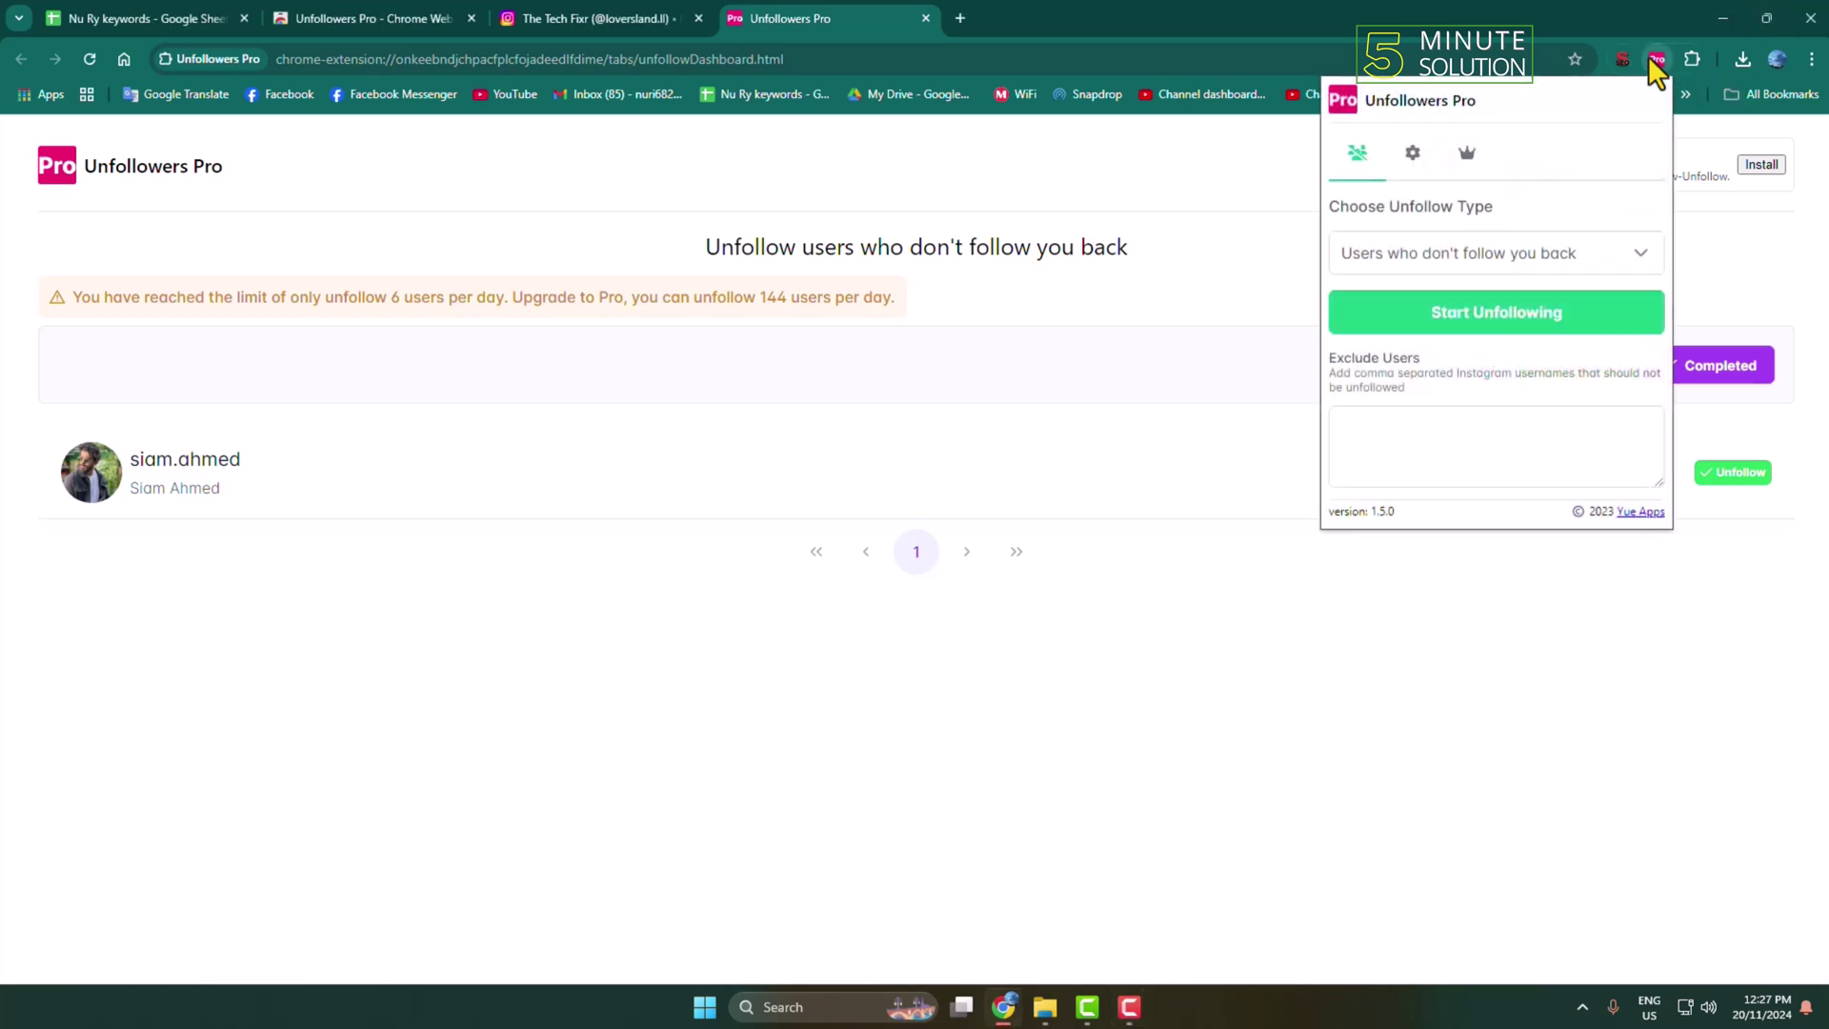
pyautogui.click(1466, 155)
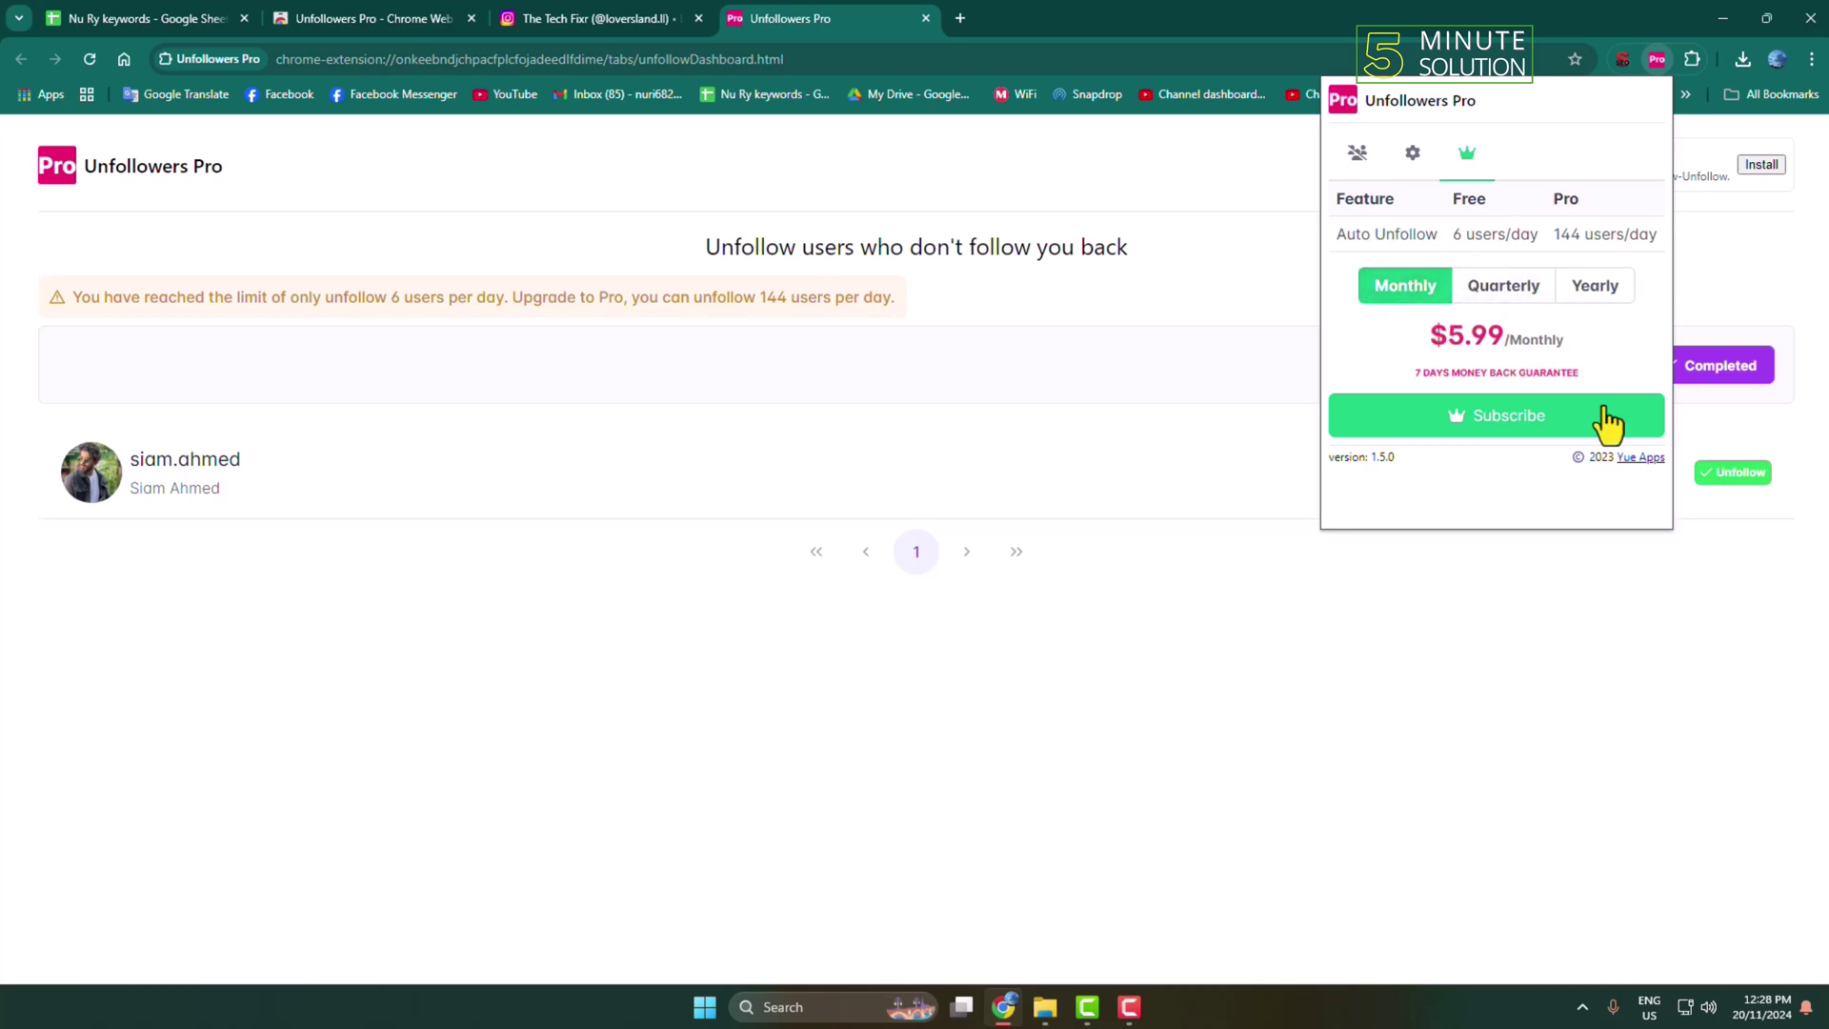
pyautogui.click(1504, 286)
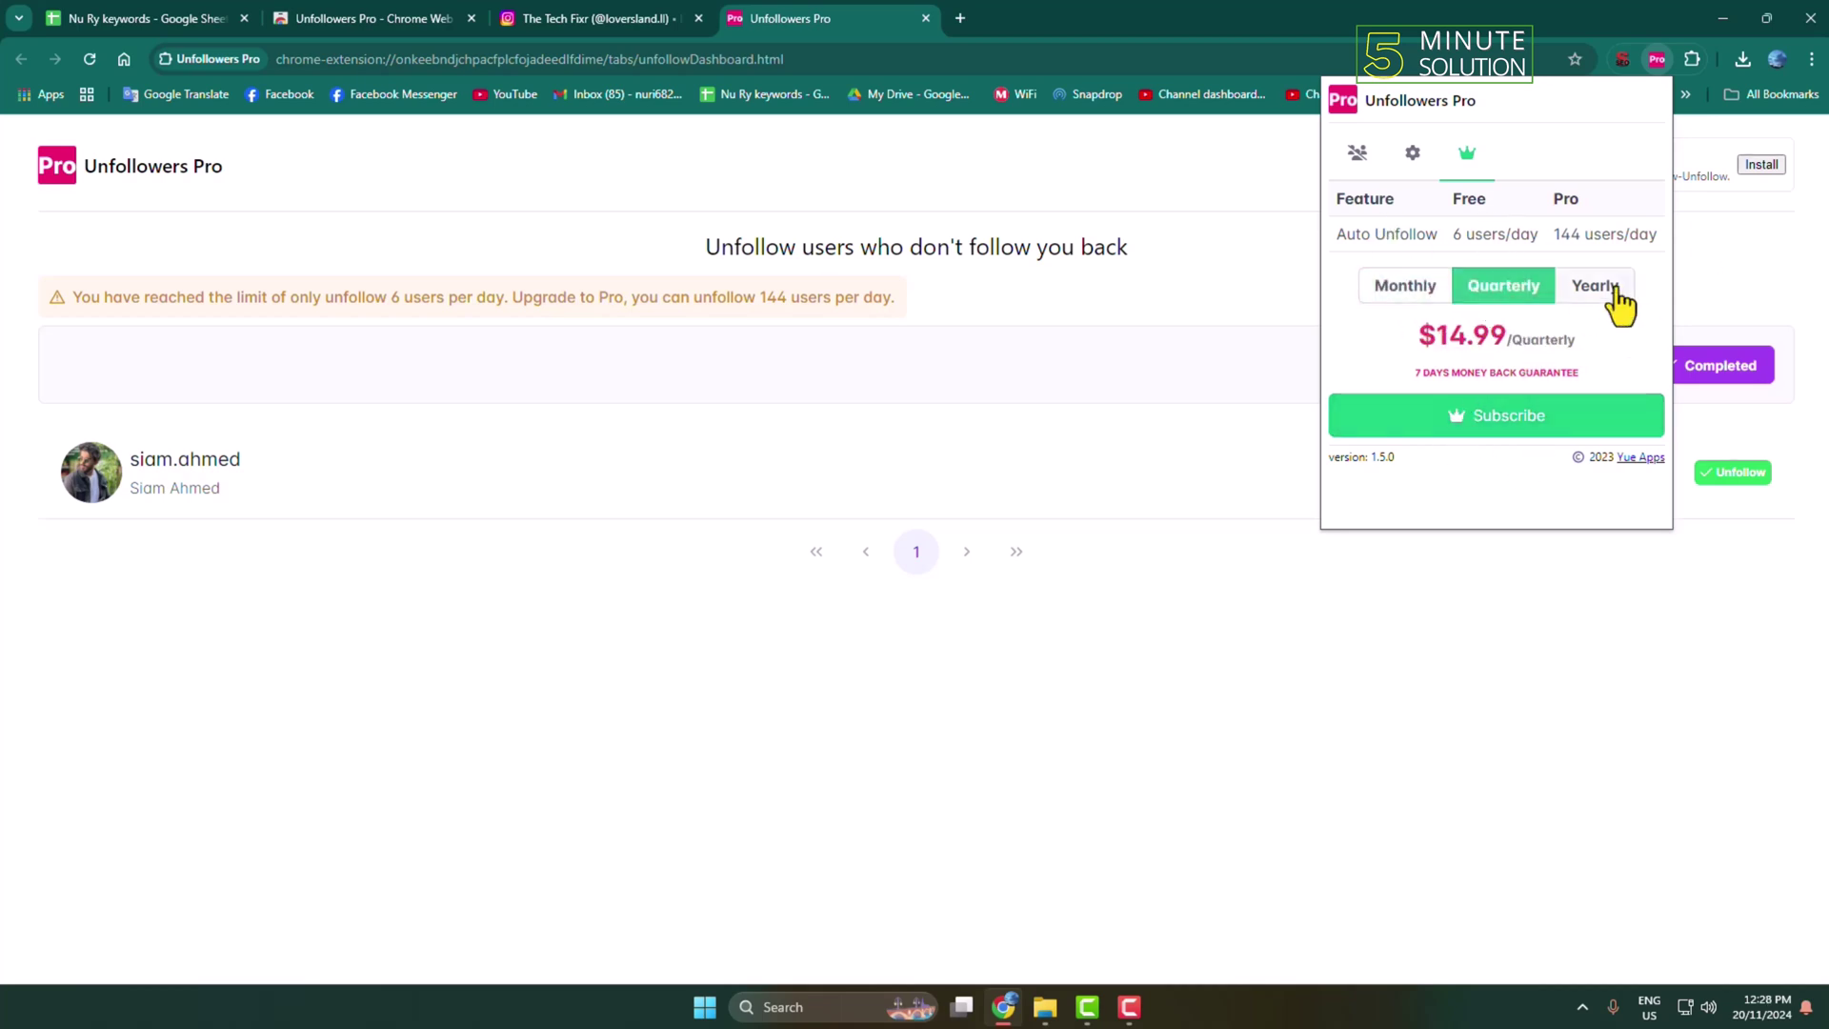
pyautogui.click(1601, 293)
pyautogui.click(1369, 292)
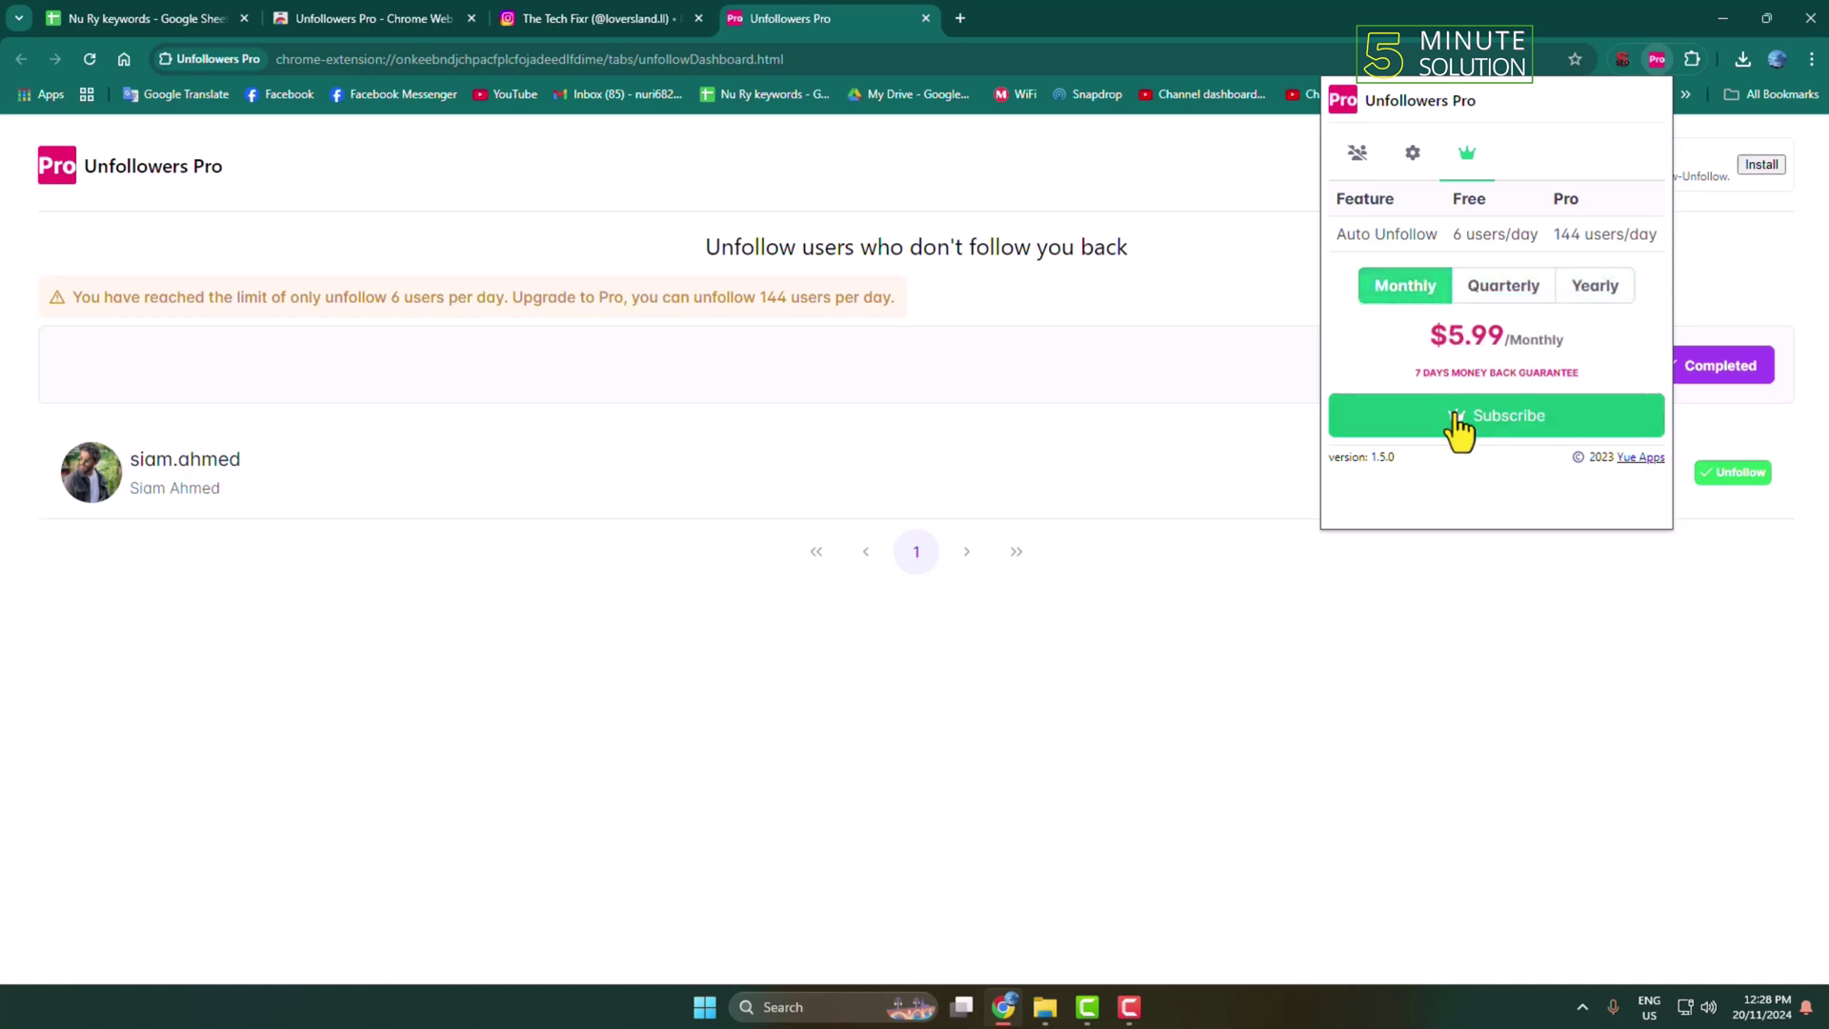
# Step: Attempt the Pro subscription and dismiss the 'Please login first' alert
pyautogui.moveTo(1415, 374); pyautogui.dragTo(1450, 376)
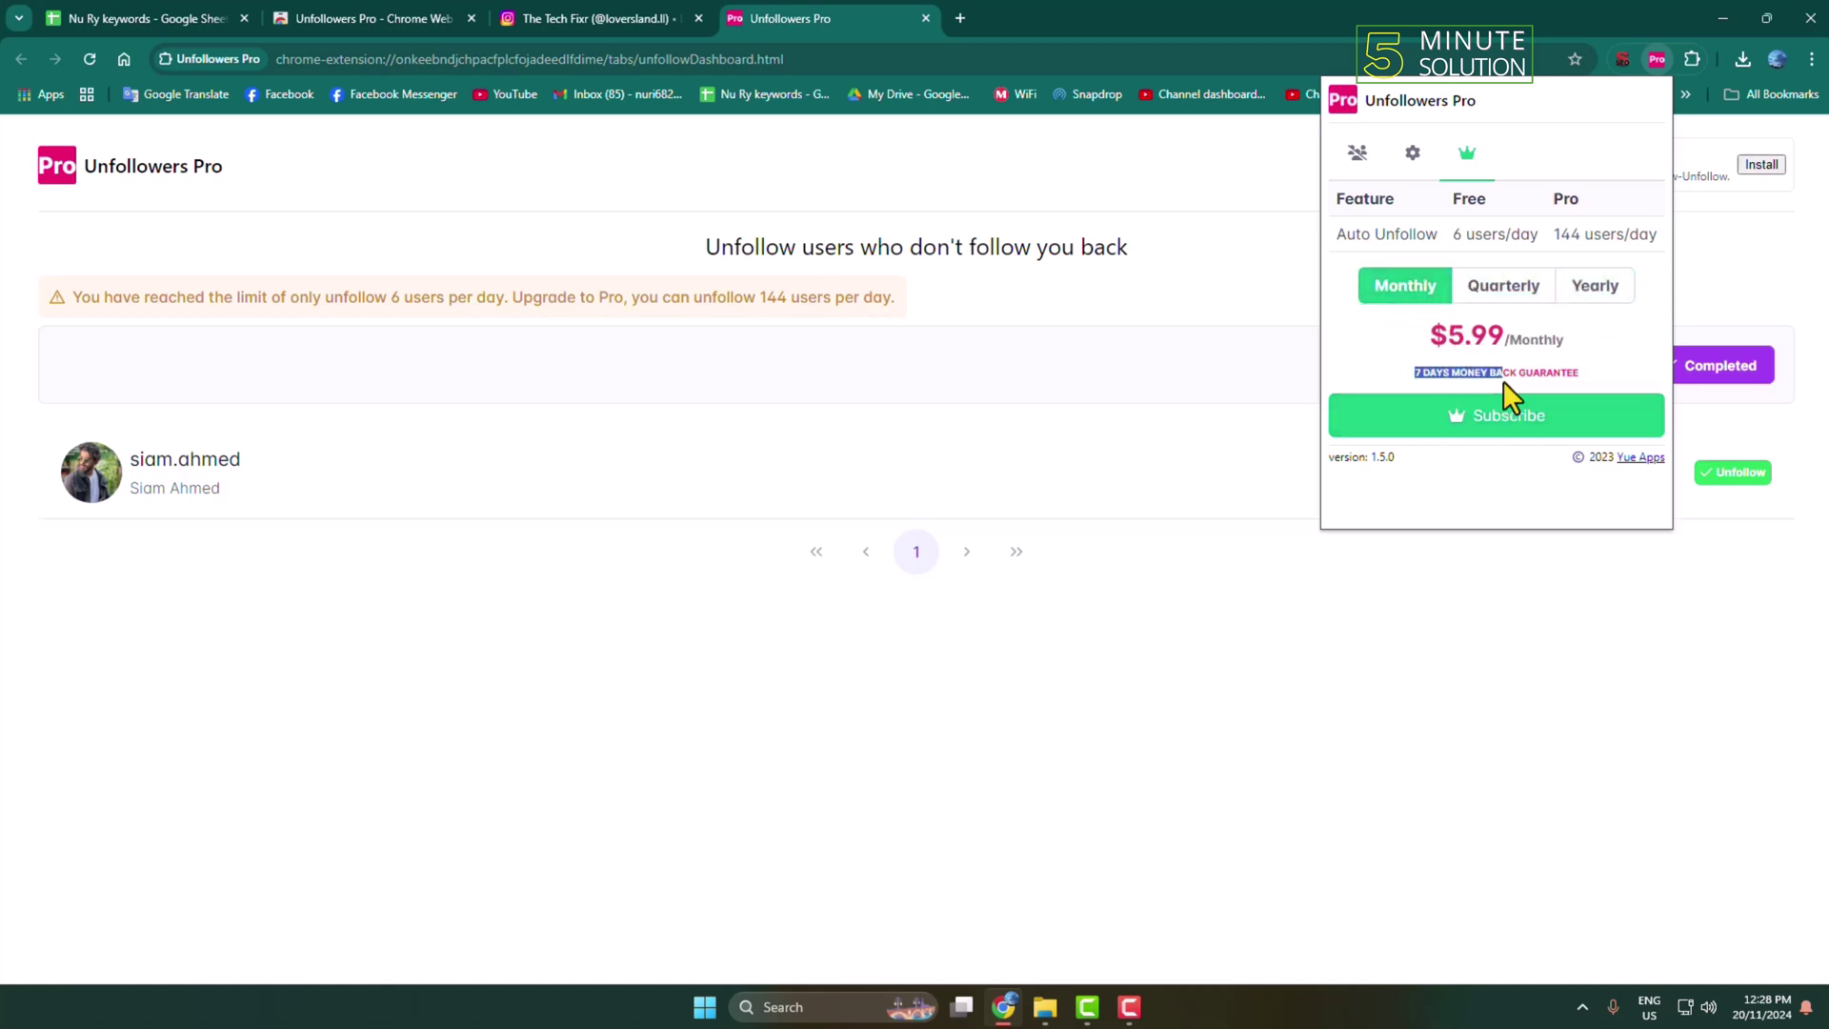
pyautogui.click(1593, 379)
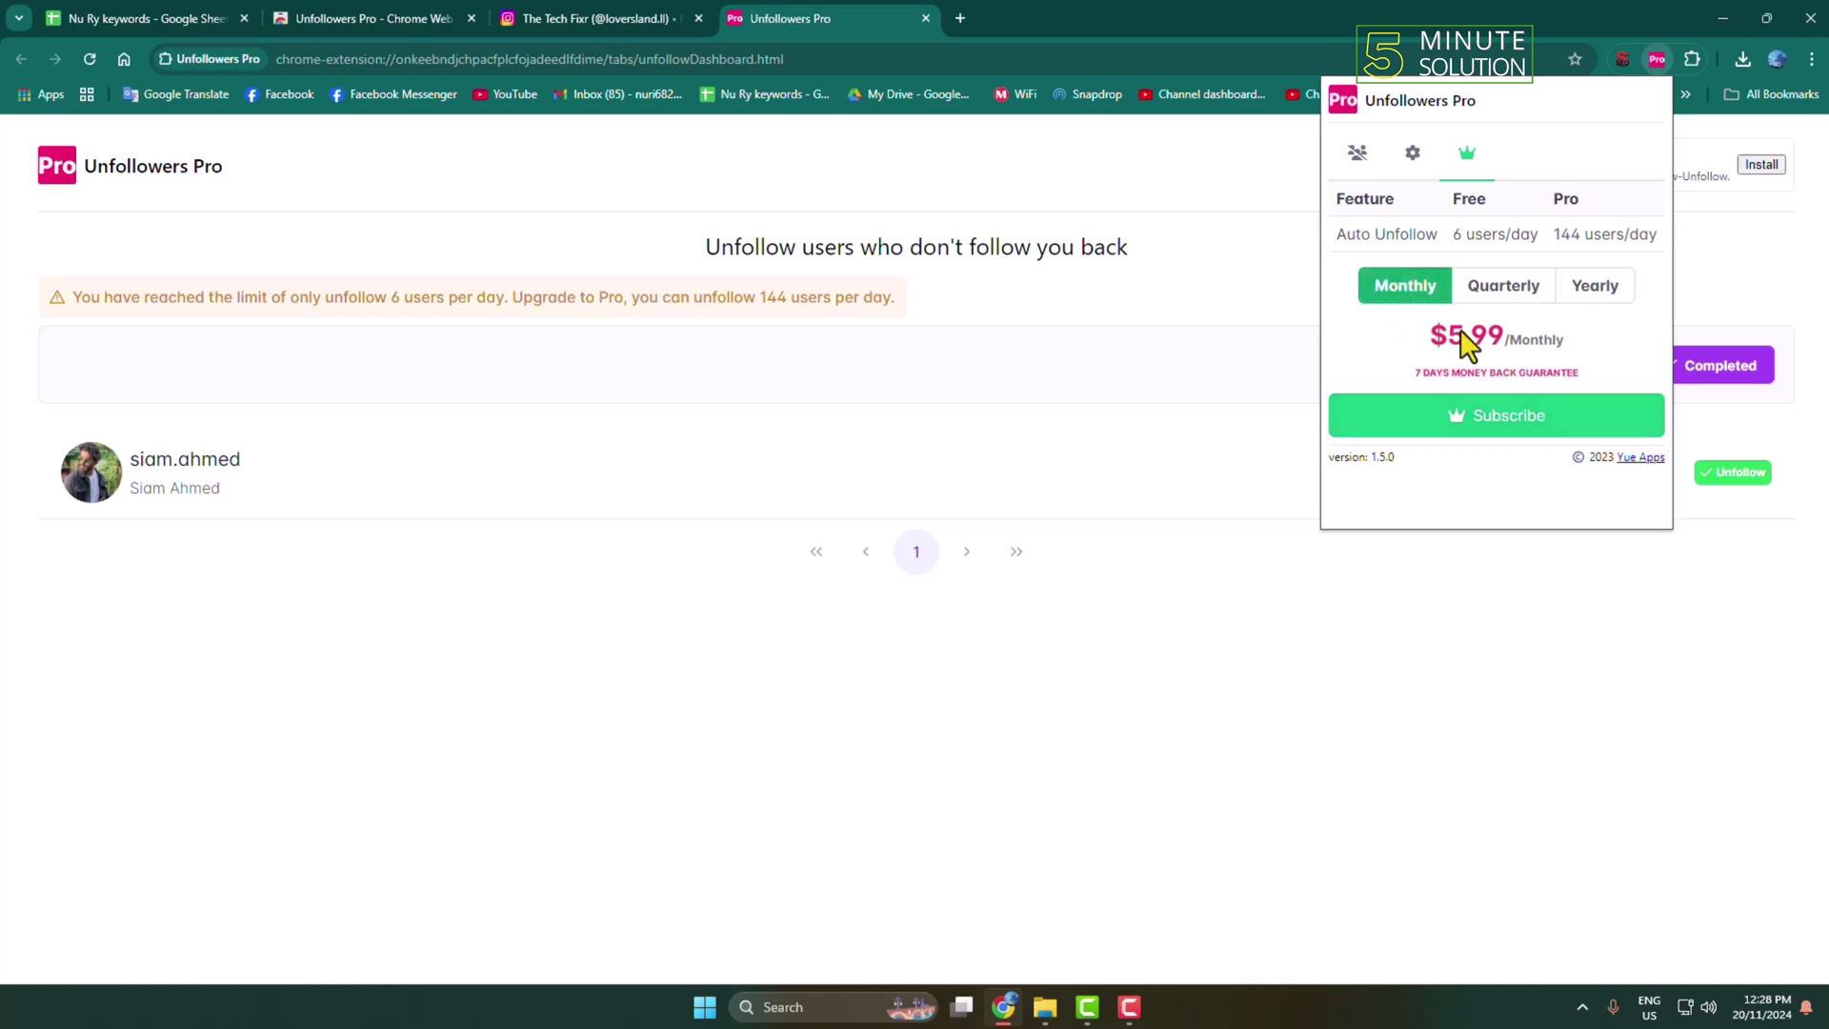
pyautogui.click(1463, 440)
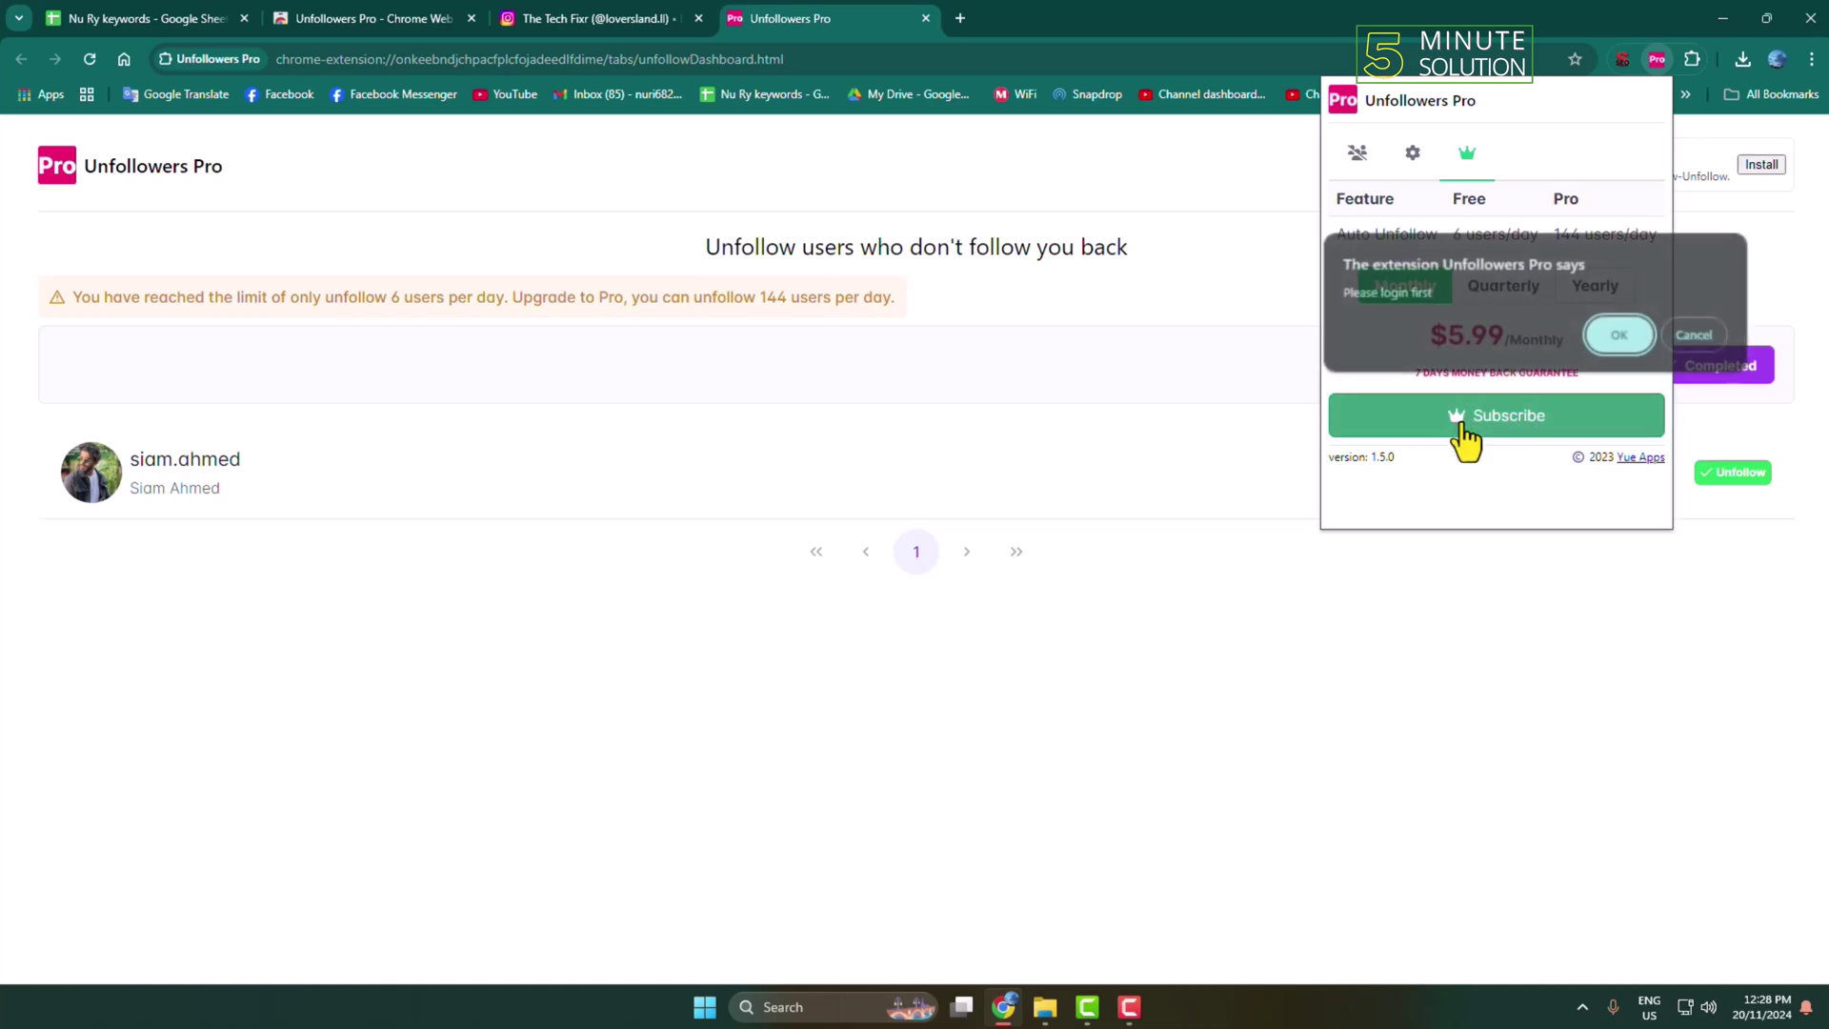
pyautogui.click(1607, 337)
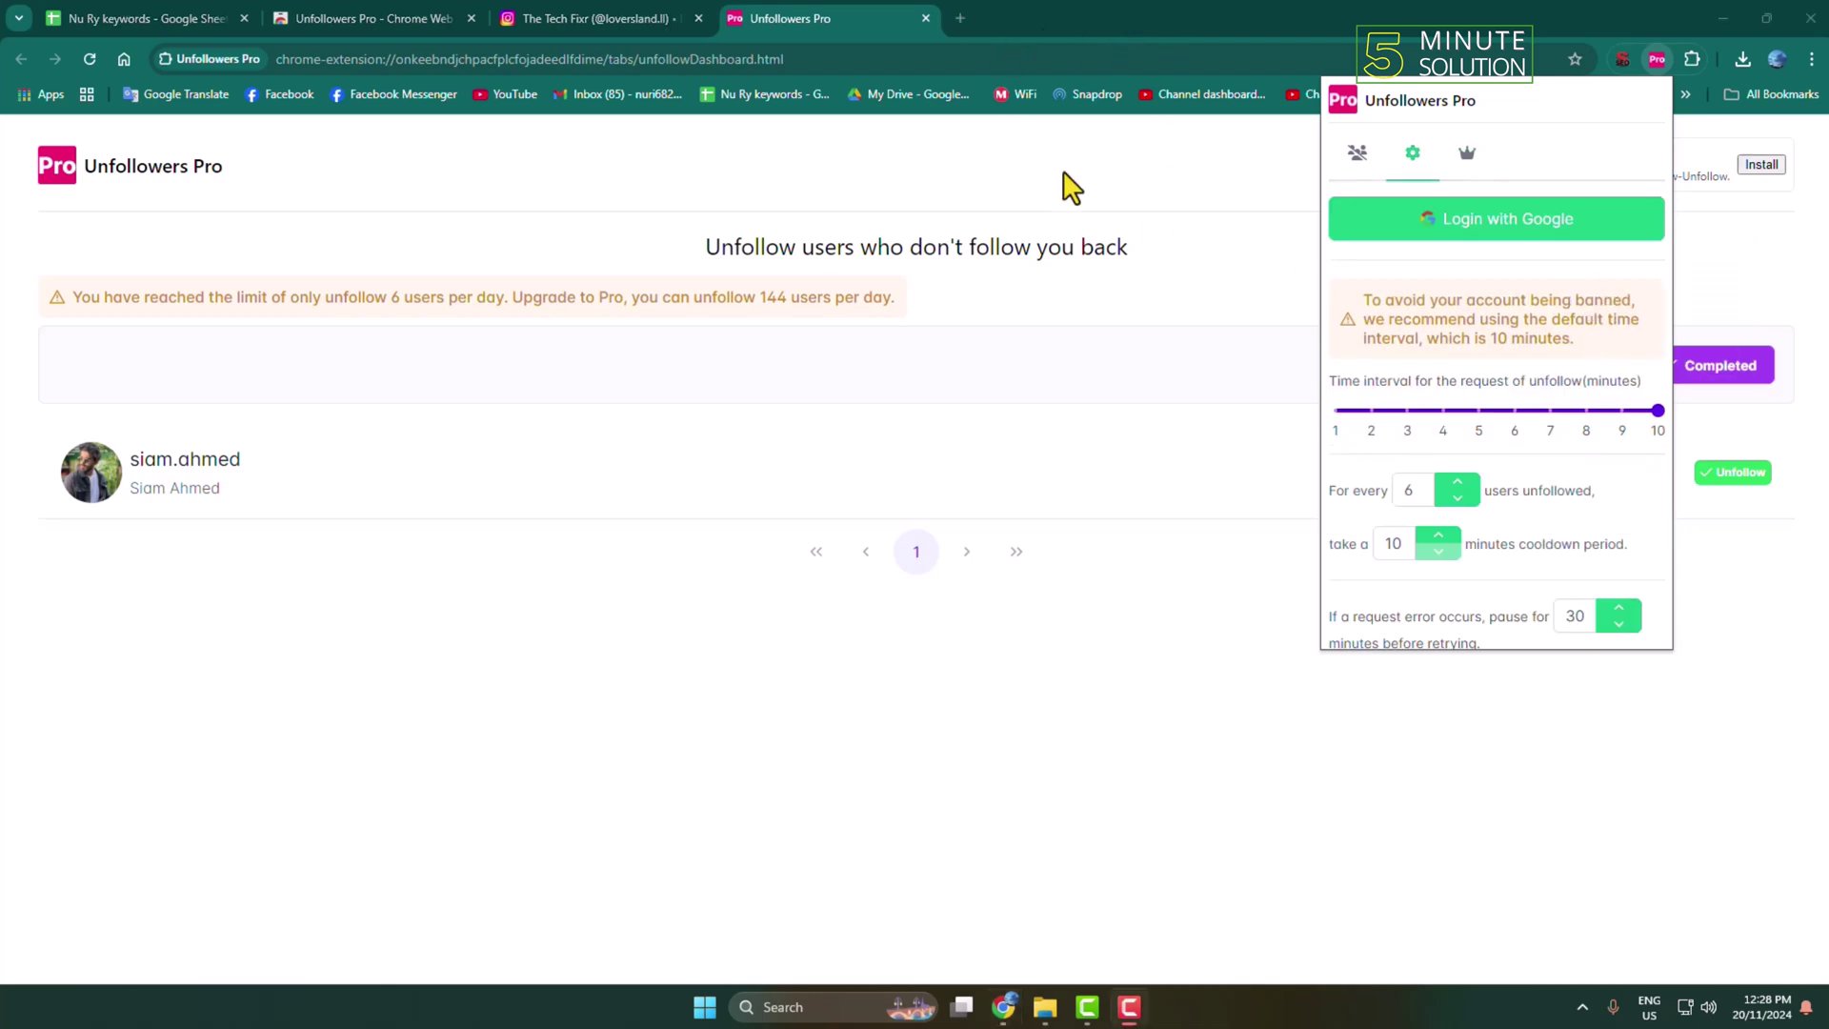
# Step: Sign in to Unfollowers Pro with the test Google account and view Pro pricing
pyautogui.click(1511, 232)
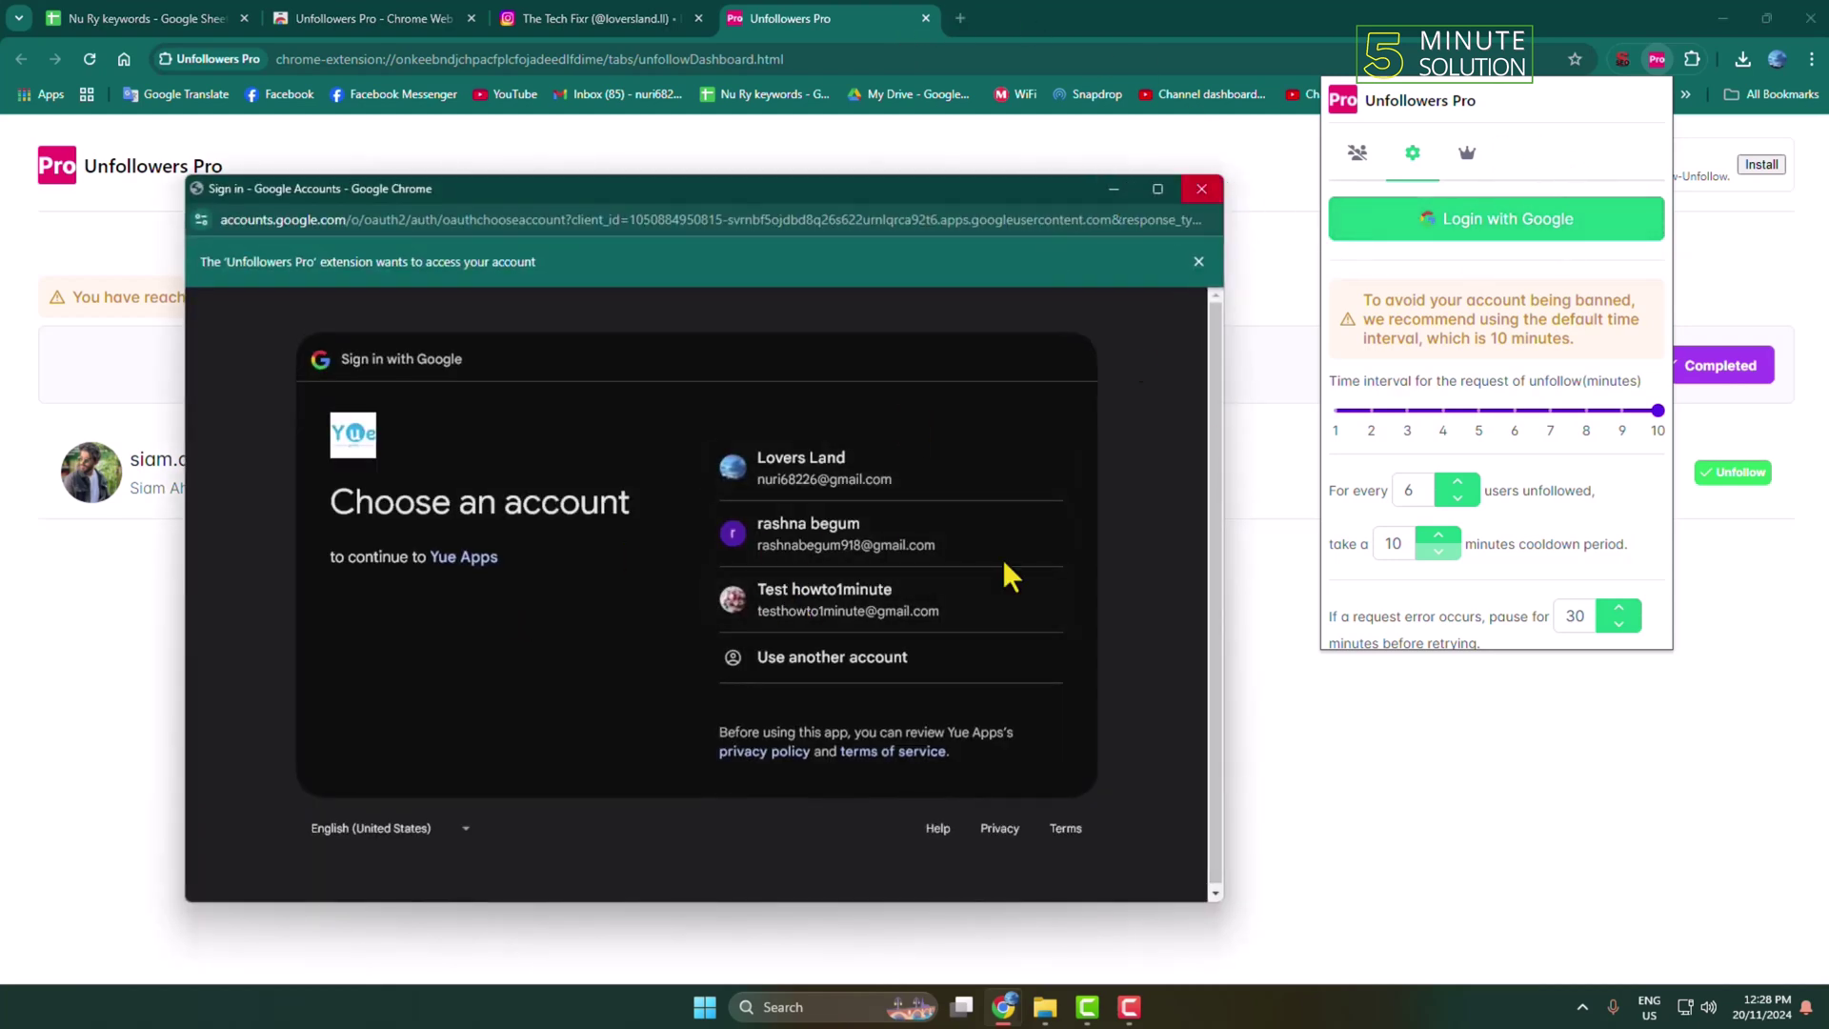
pyautogui.click(808, 612)
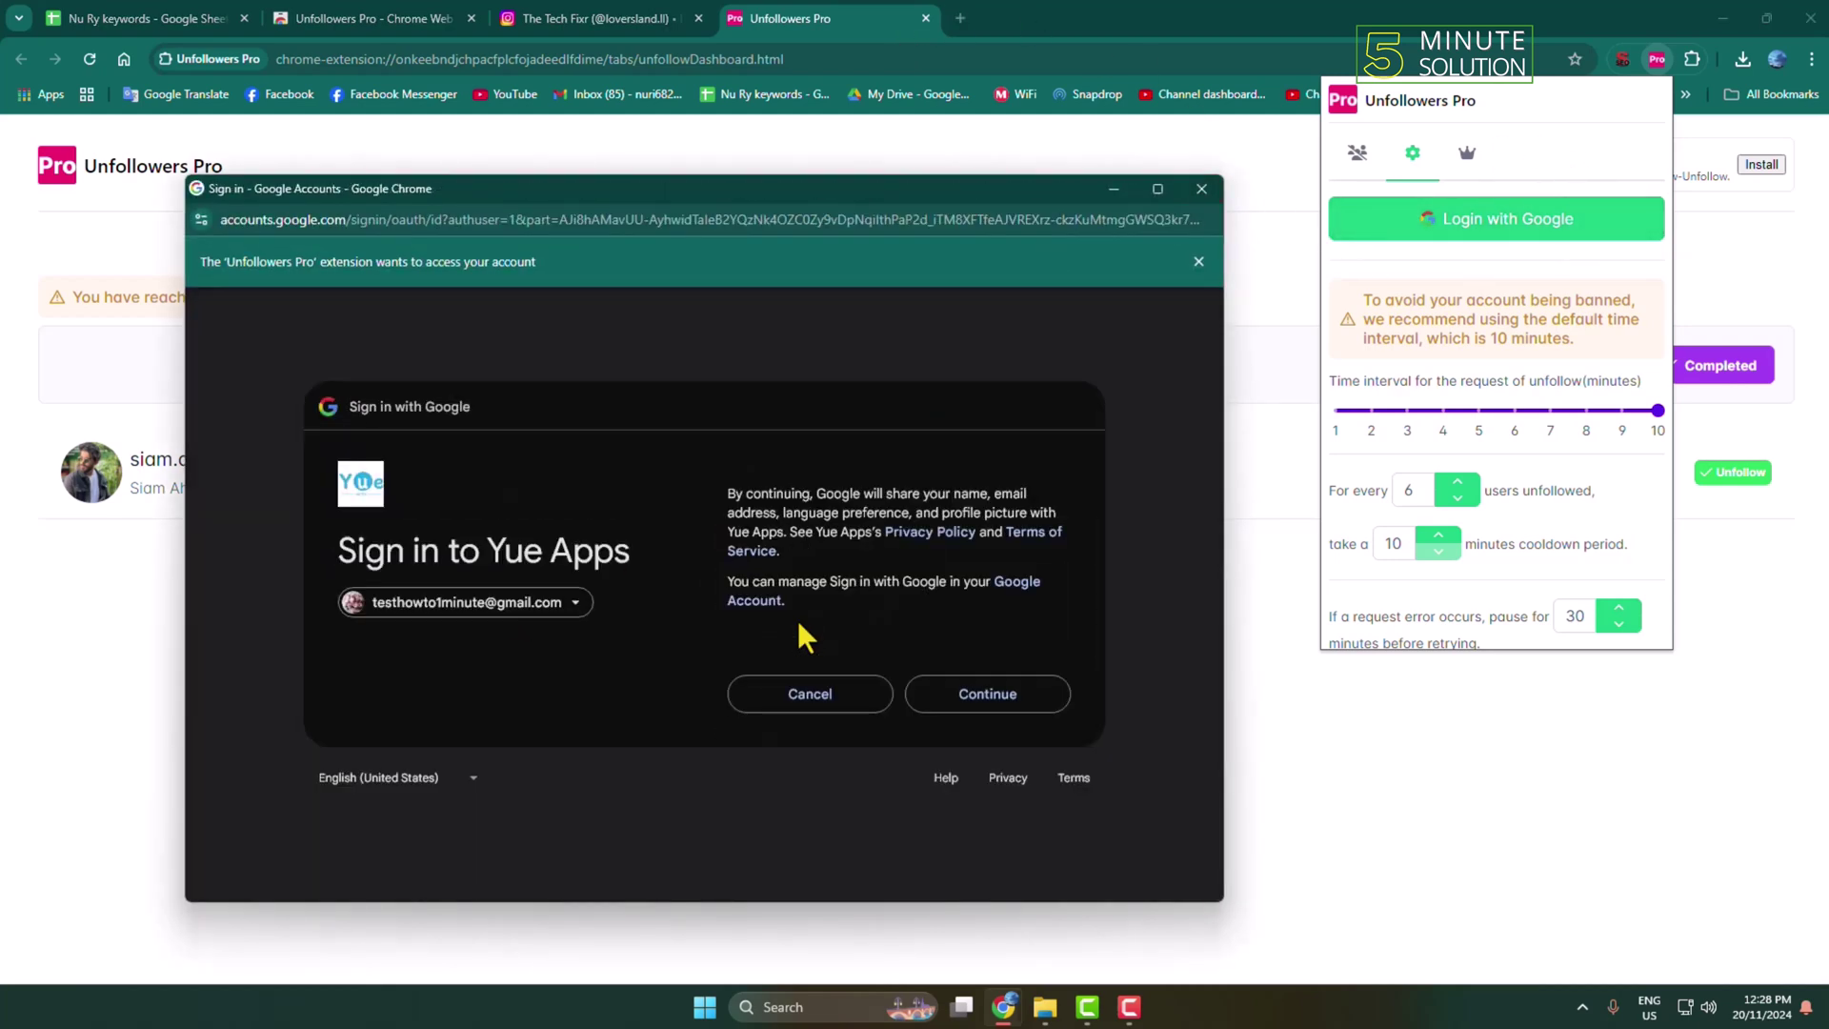
pyautogui.click(970, 700)
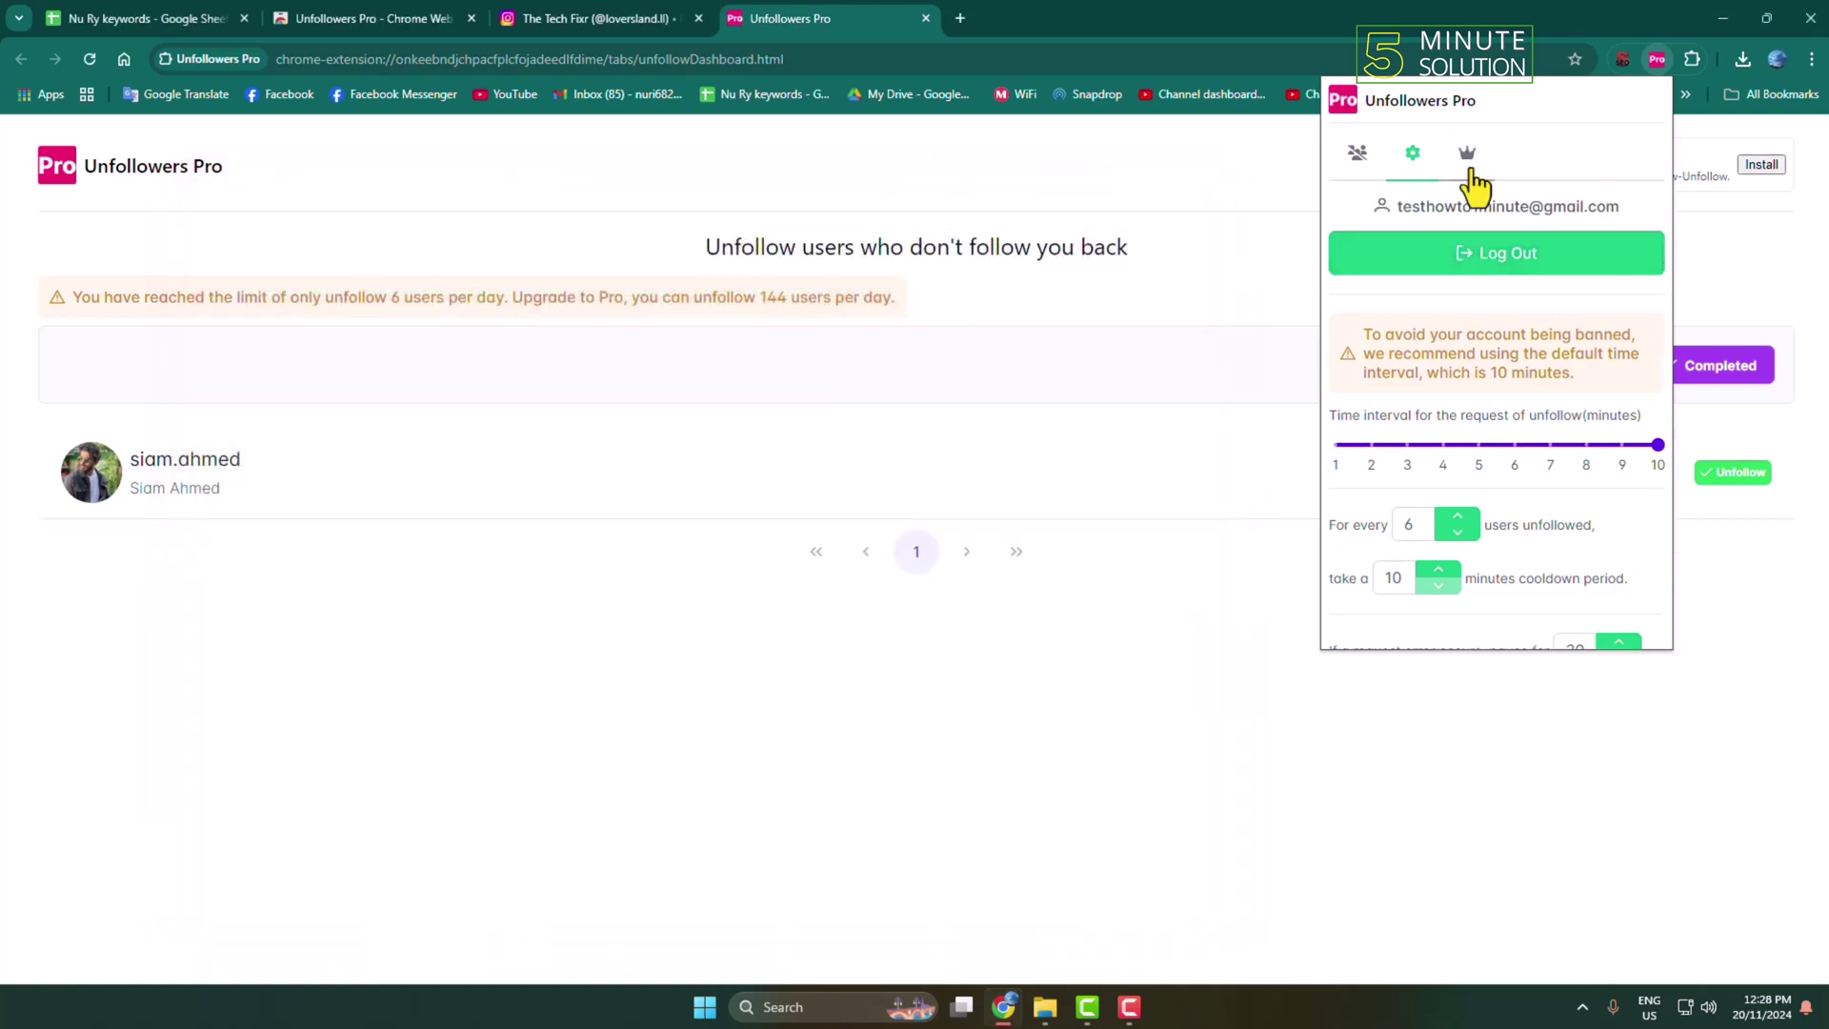
pyautogui.click(1470, 167)
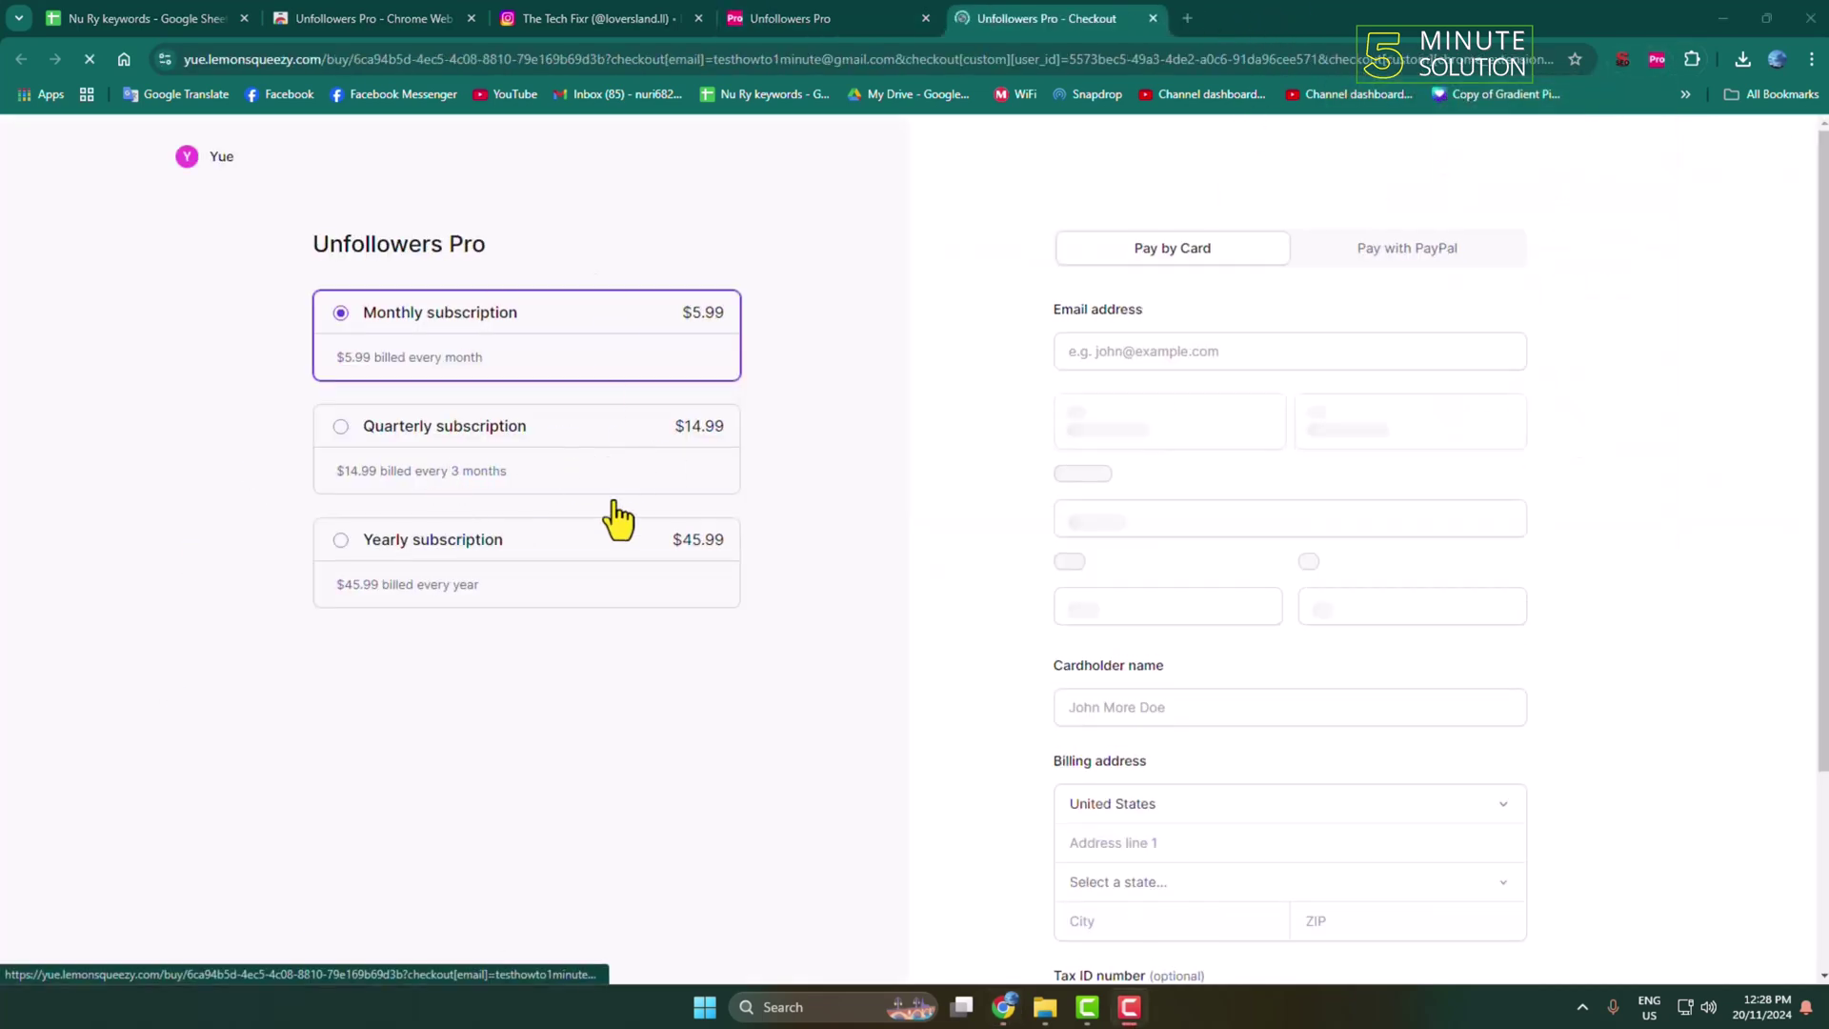
pyautogui.scroll(-3, 1548, 614)
pyautogui.scroll(3, 1548, 613)
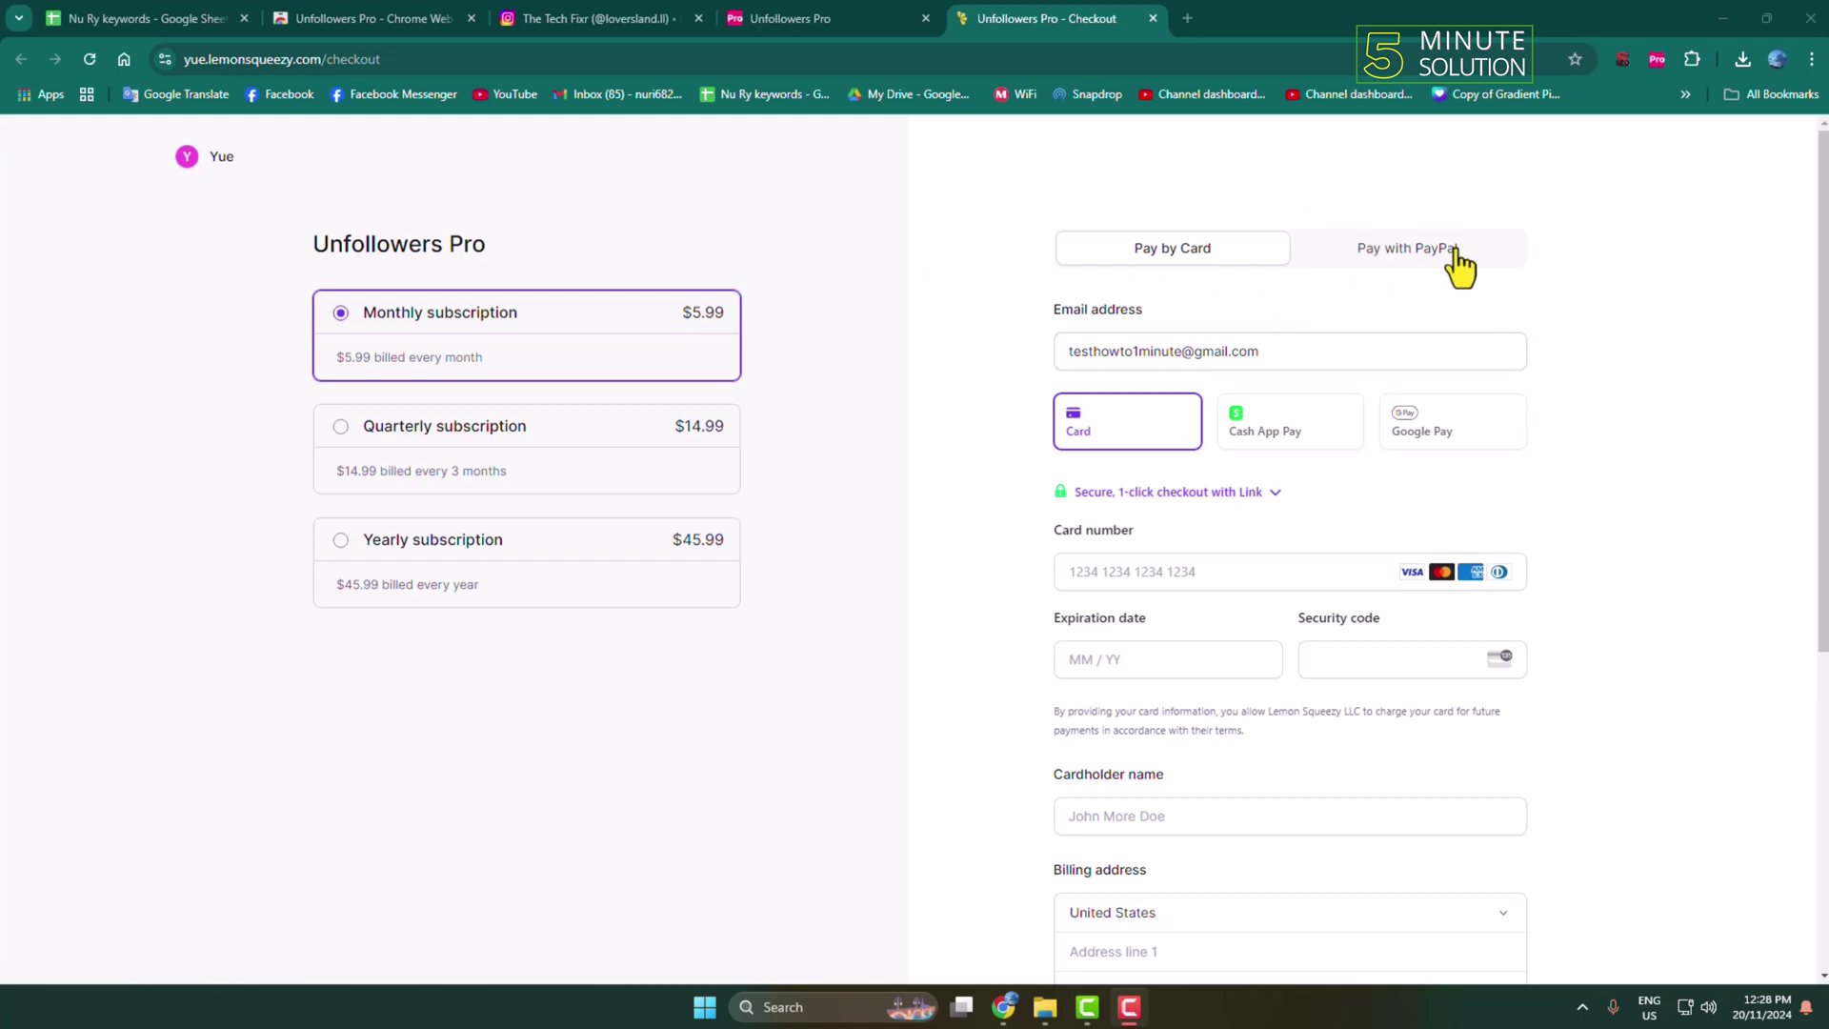
pyautogui.scroll(-4, 1530, 477)
pyautogui.scroll(4, 1457, 576)
pyautogui.scroll(-3, 1438, 714)
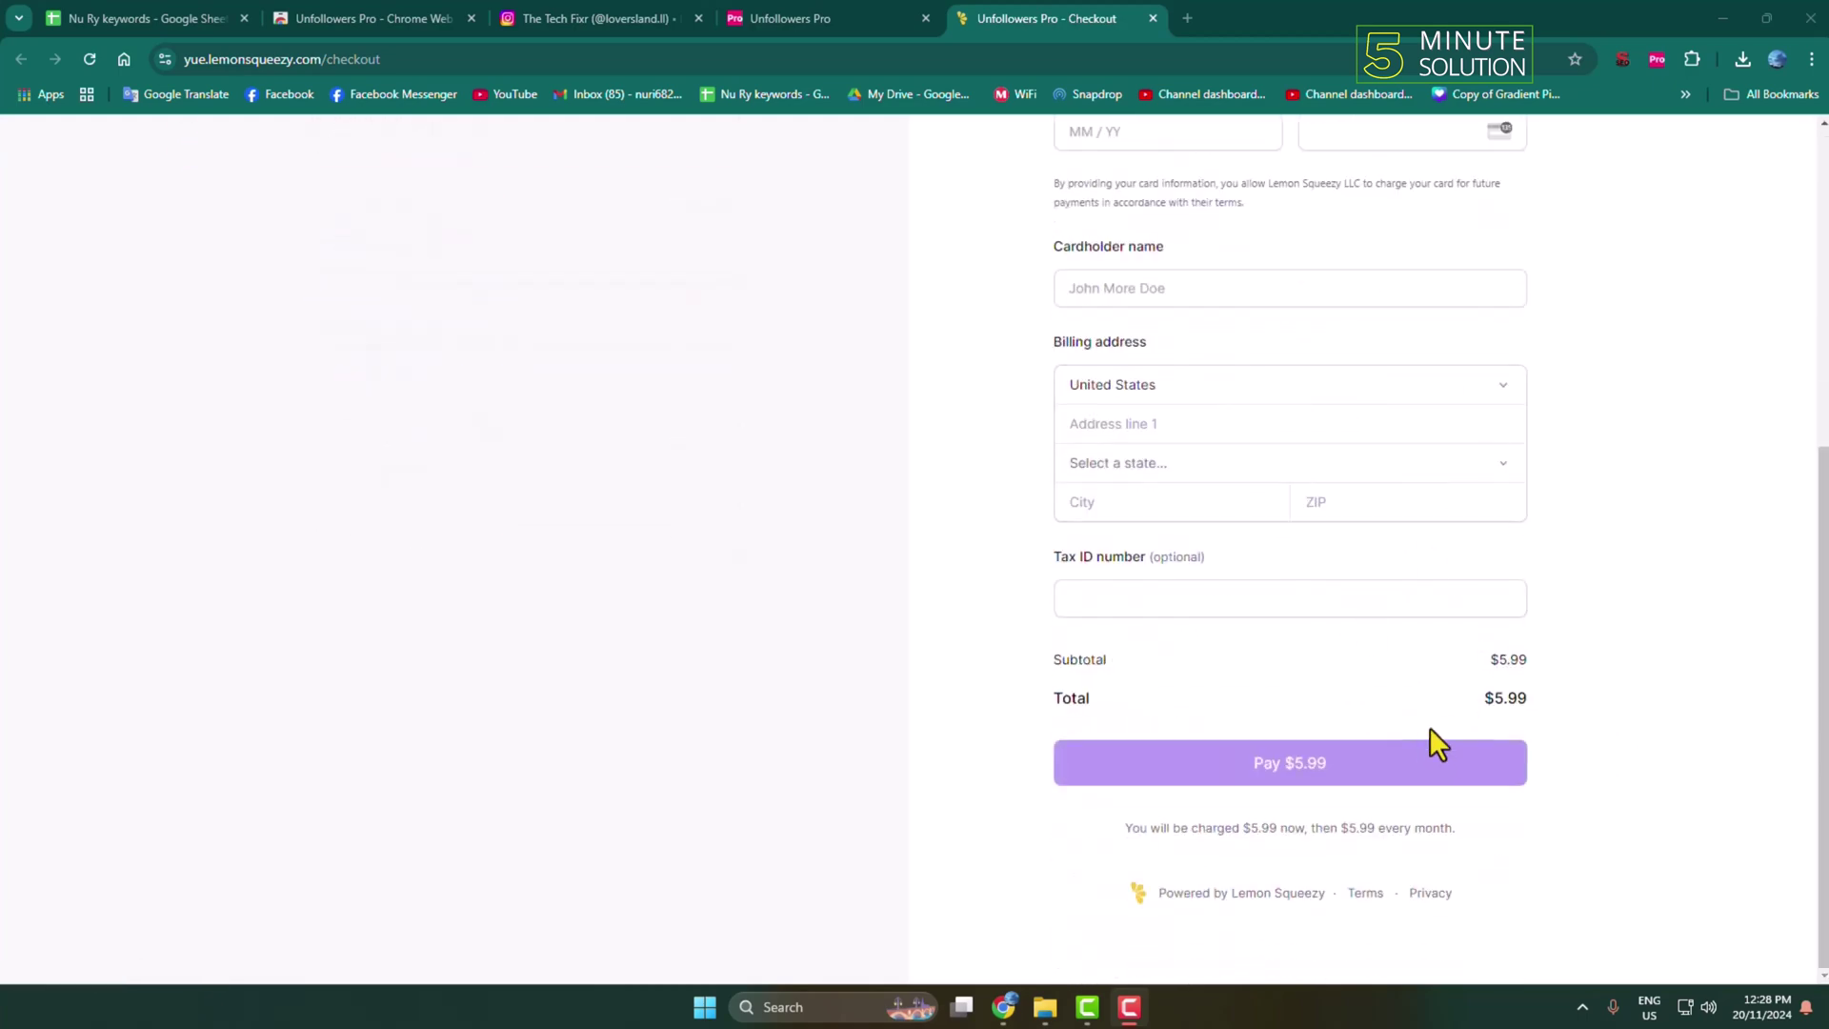
# Step: Review the $5.99 monthly Lemon Squeezy checkout, then return to the unfollow dashboard
pyautogui.click(1185, 760)
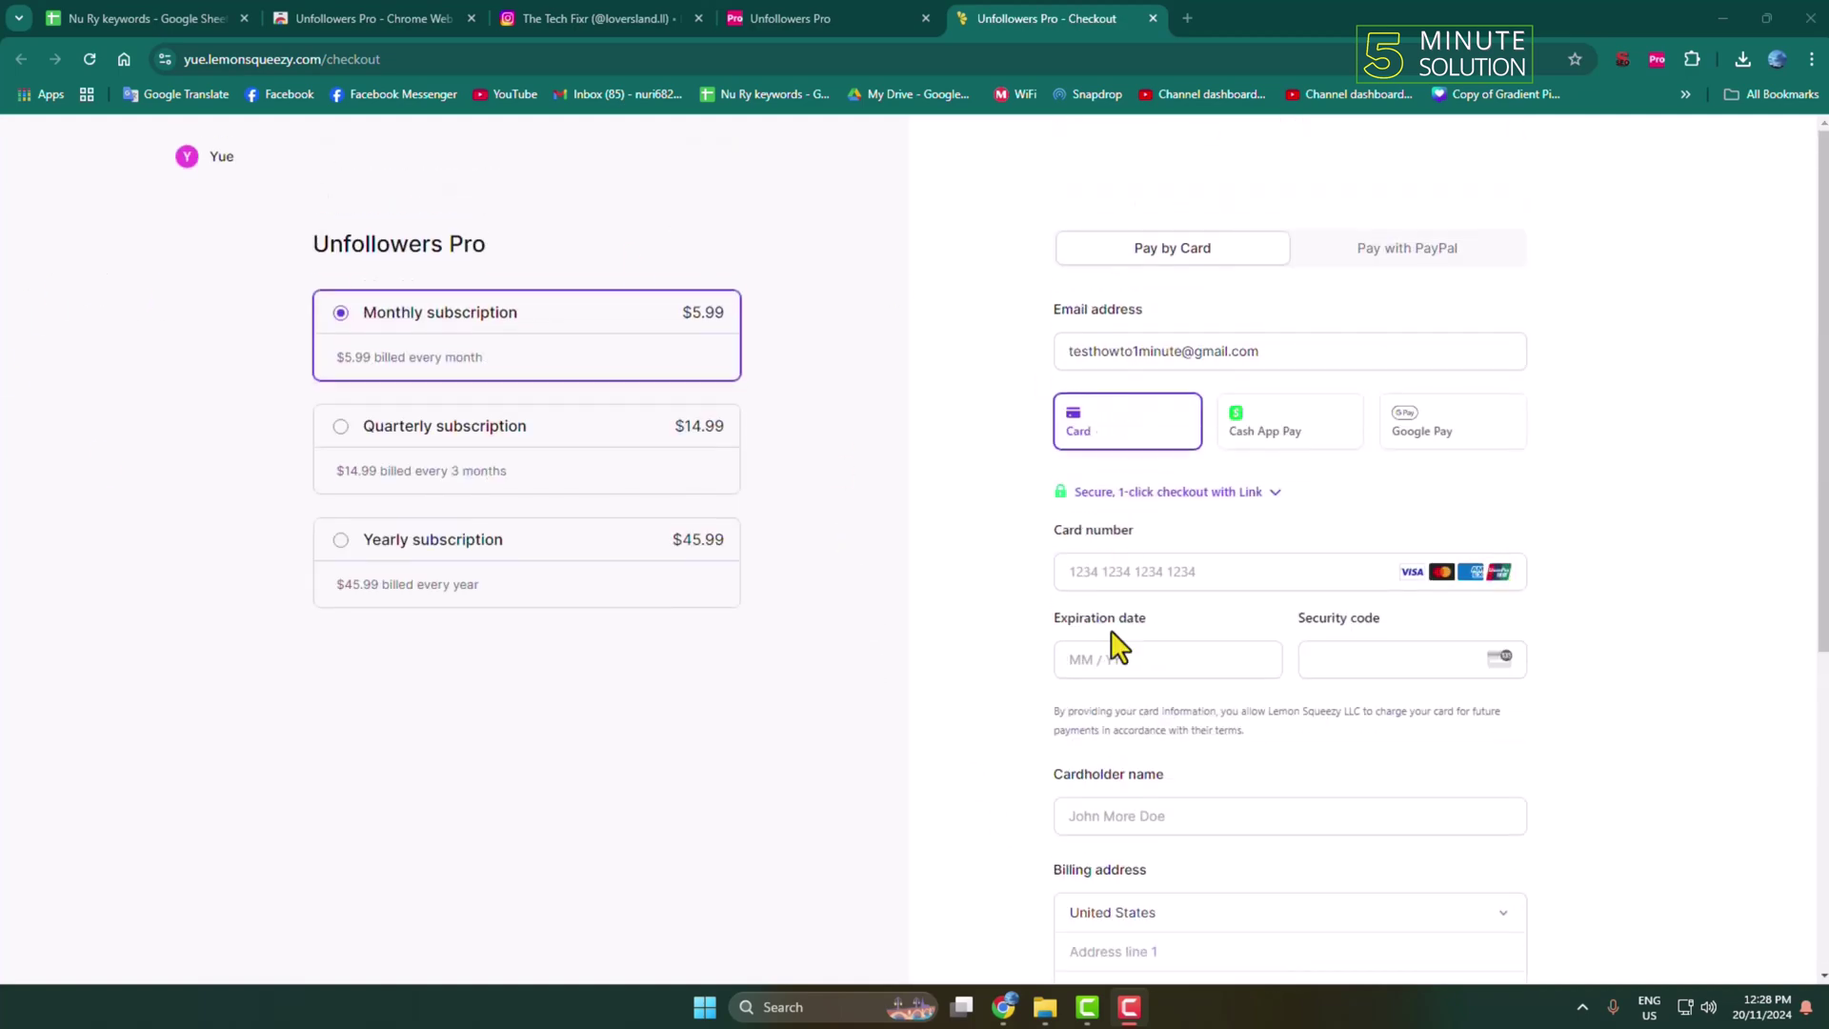
pyautogui.scroll(-4, 1214, 613)
pyautogui.click(840, 17)
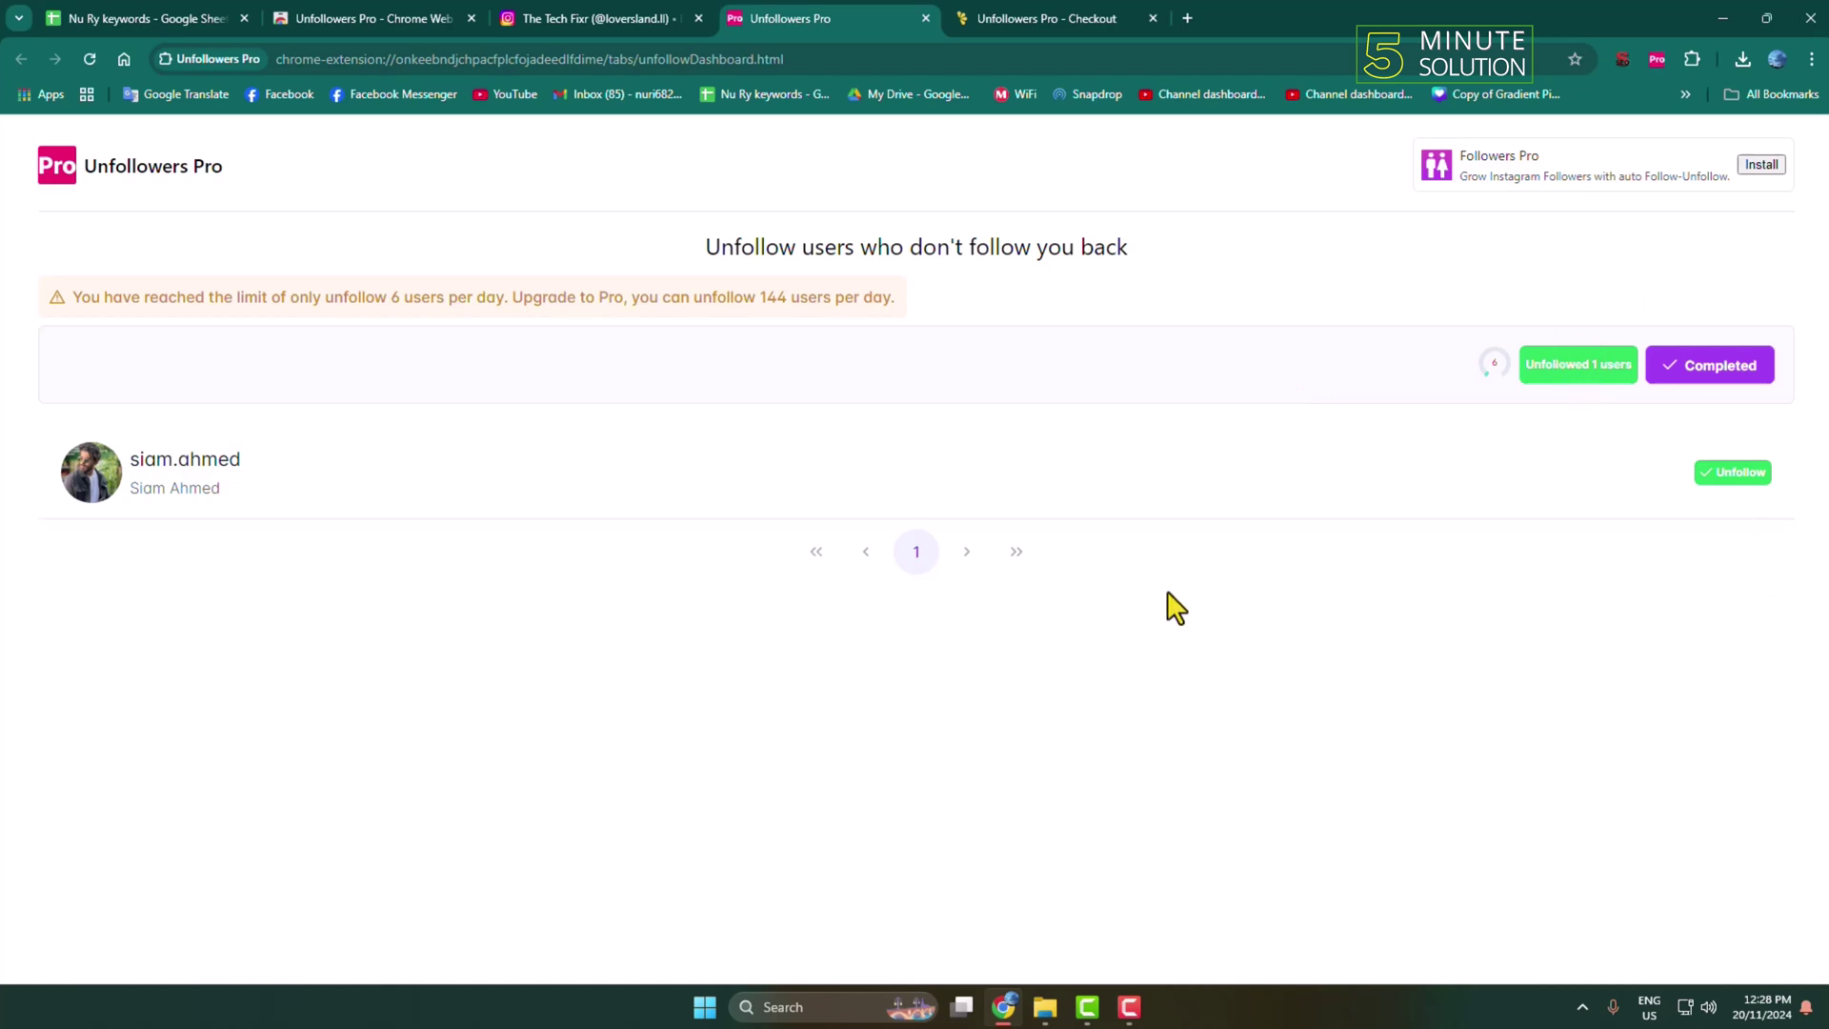
pyautogui.click(1004, 19)
pyautogui.scroll(-5, 1759, 544)
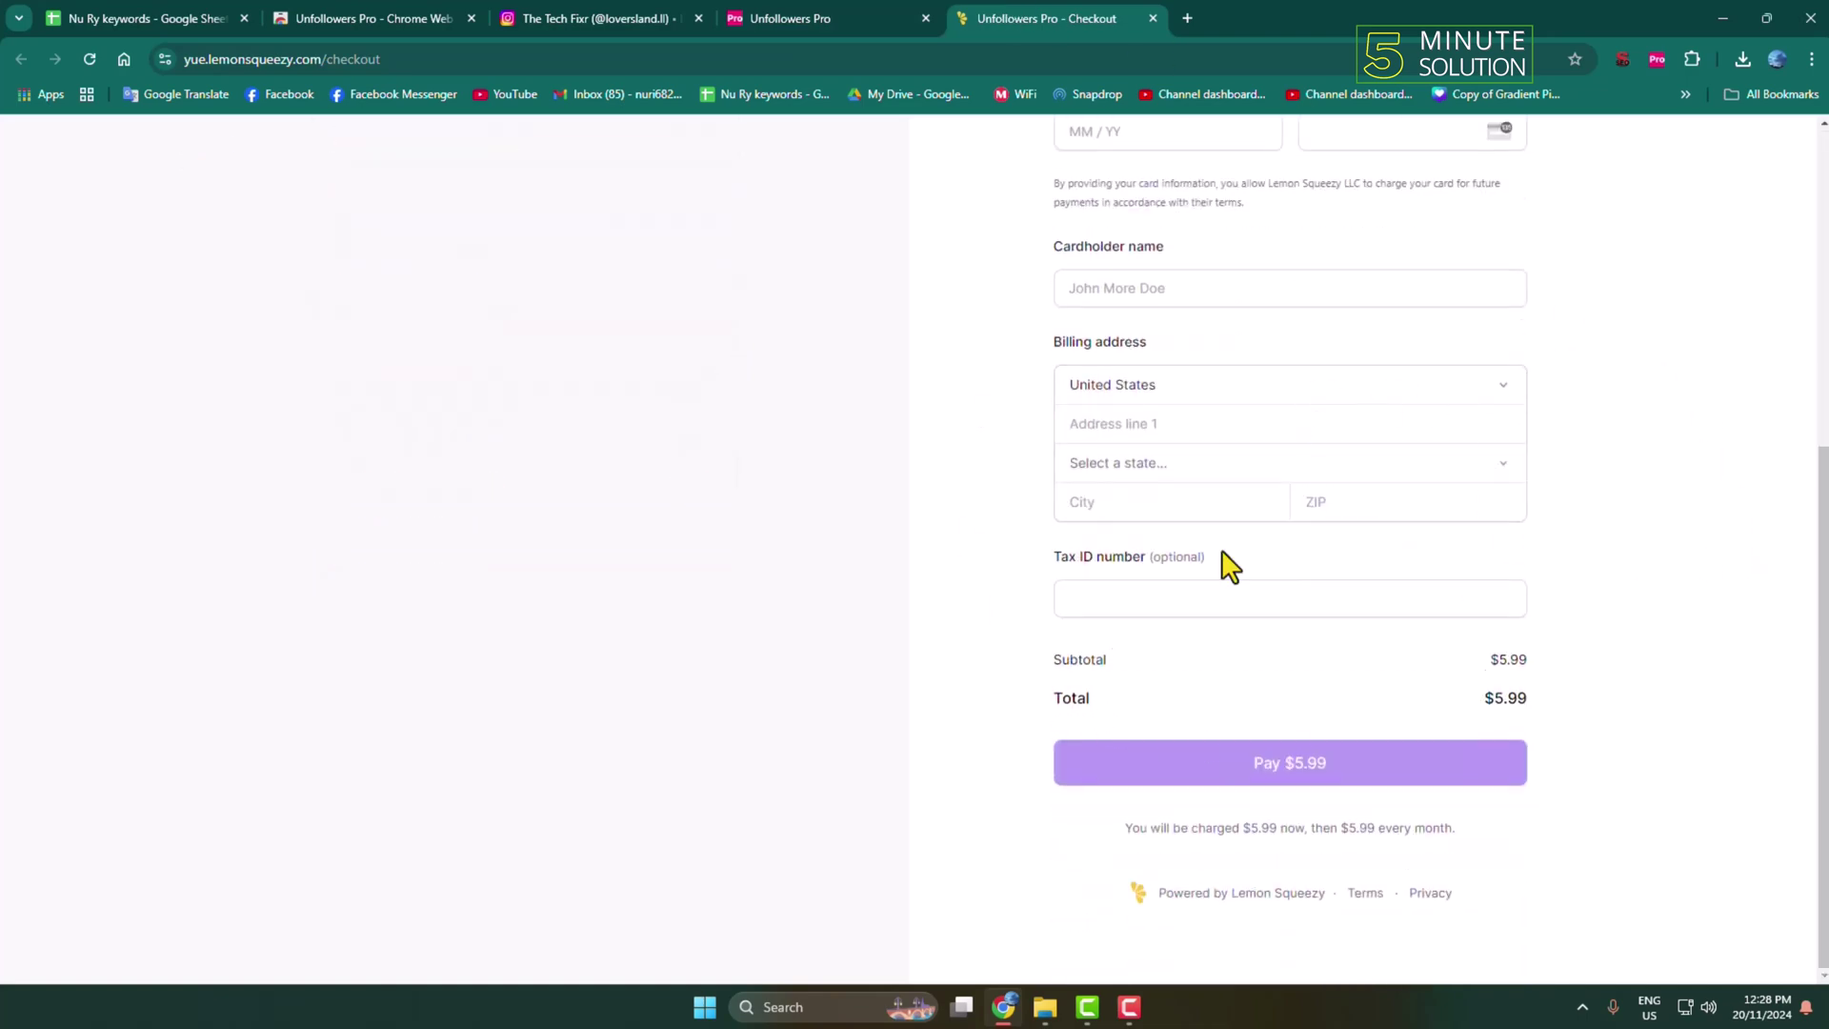
pyautogui.scroll(5, 1630, 943)
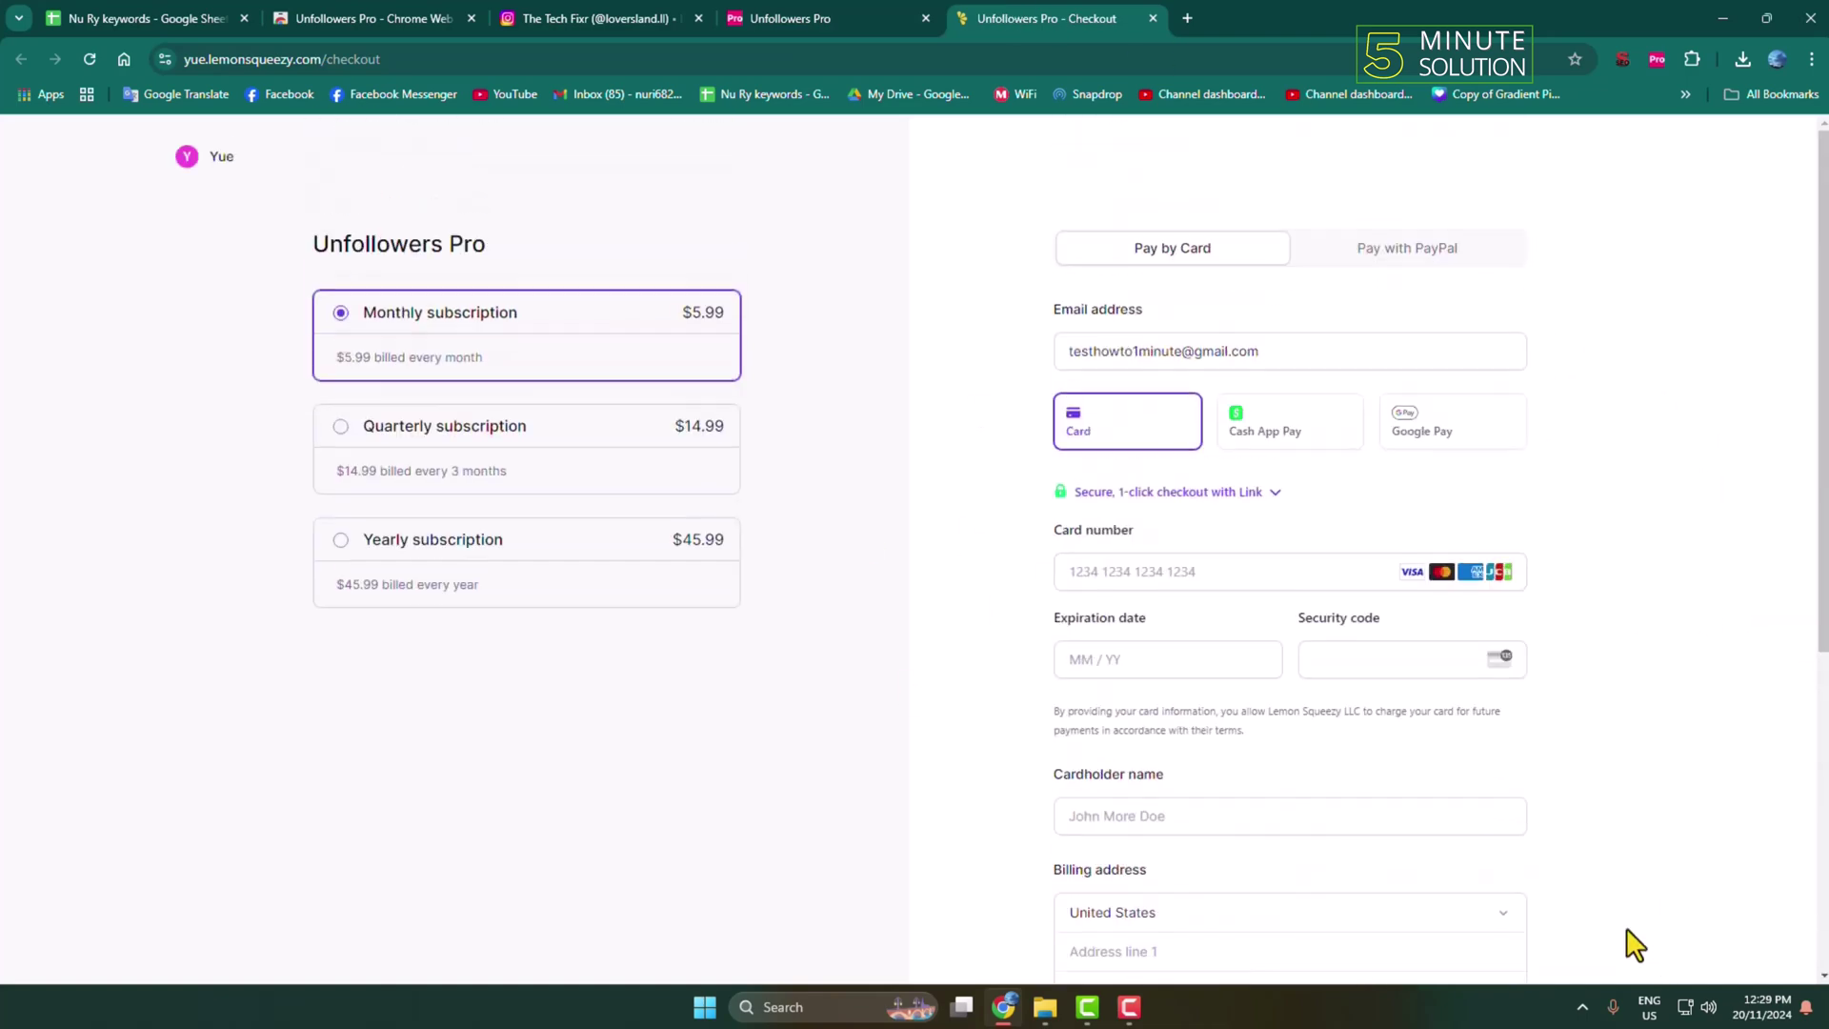
pyautogui.click(858, 17)
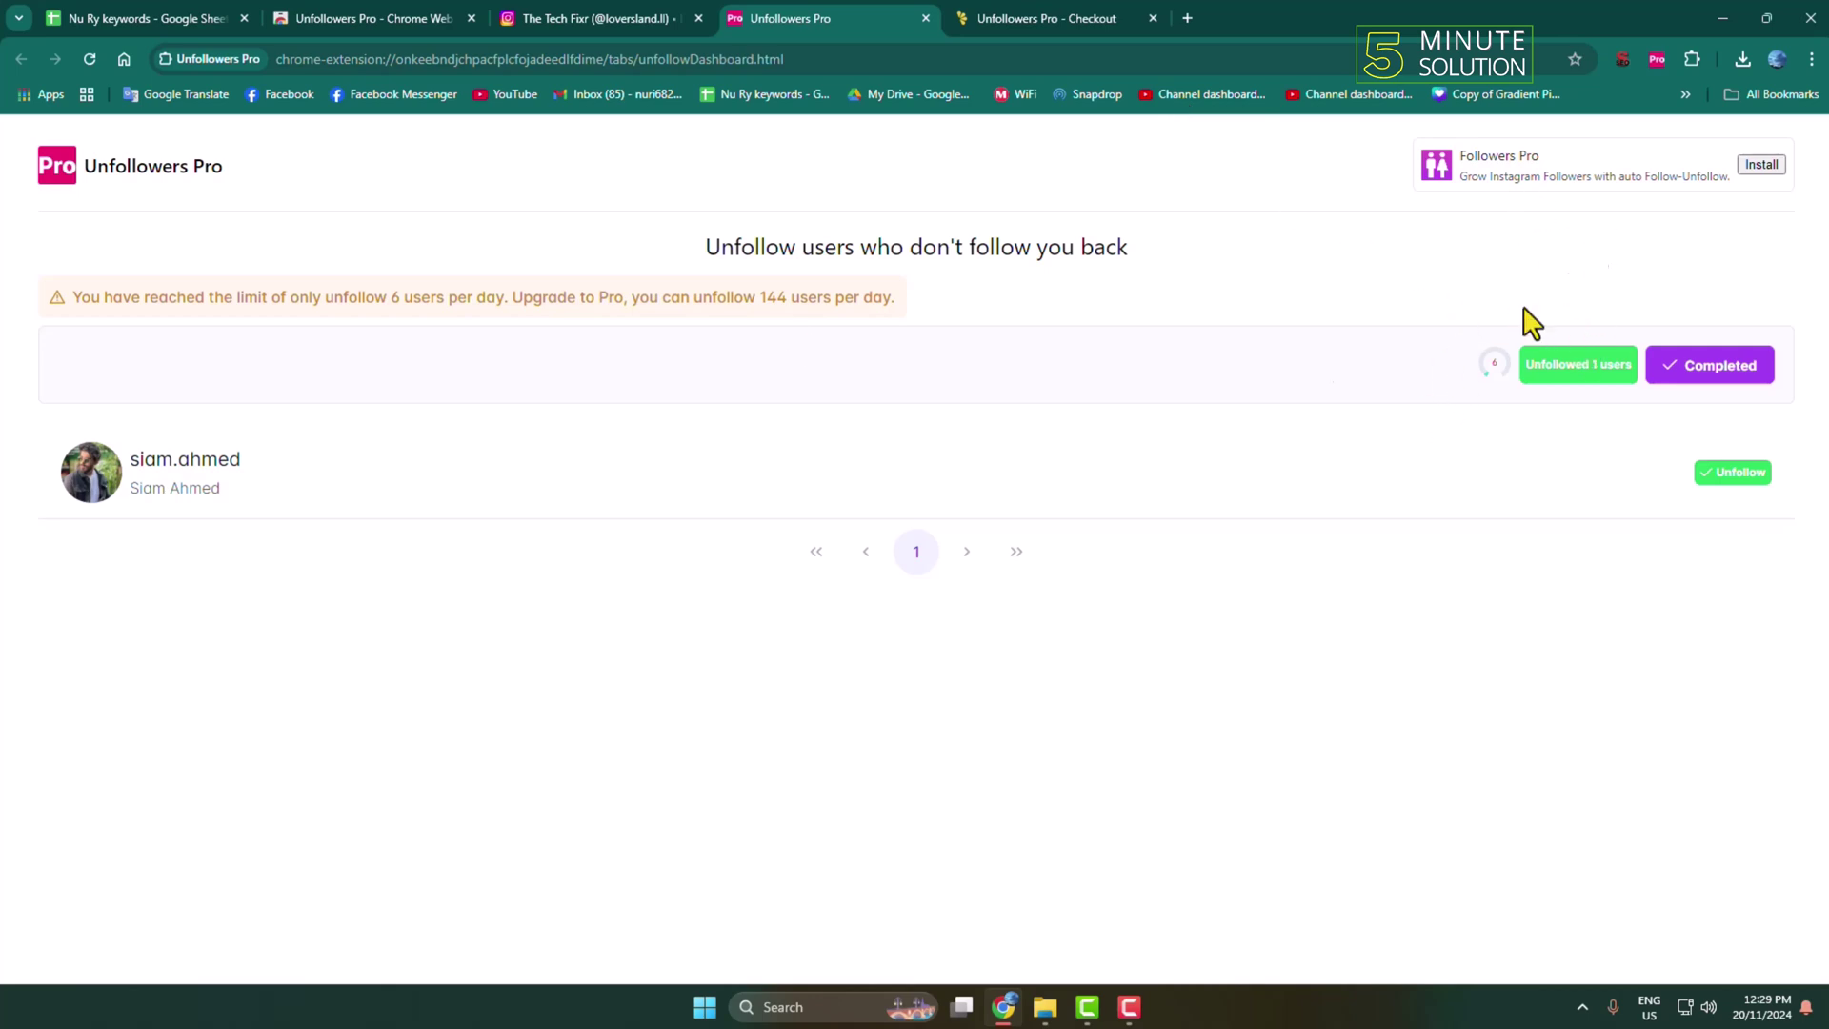
pyautogui.click(1015, 17)
pyautogui.click(858, 18)
pyautogui.click(601, 18)
pyautogui.click(800, 18)
pyautogui.click(1658, 59)
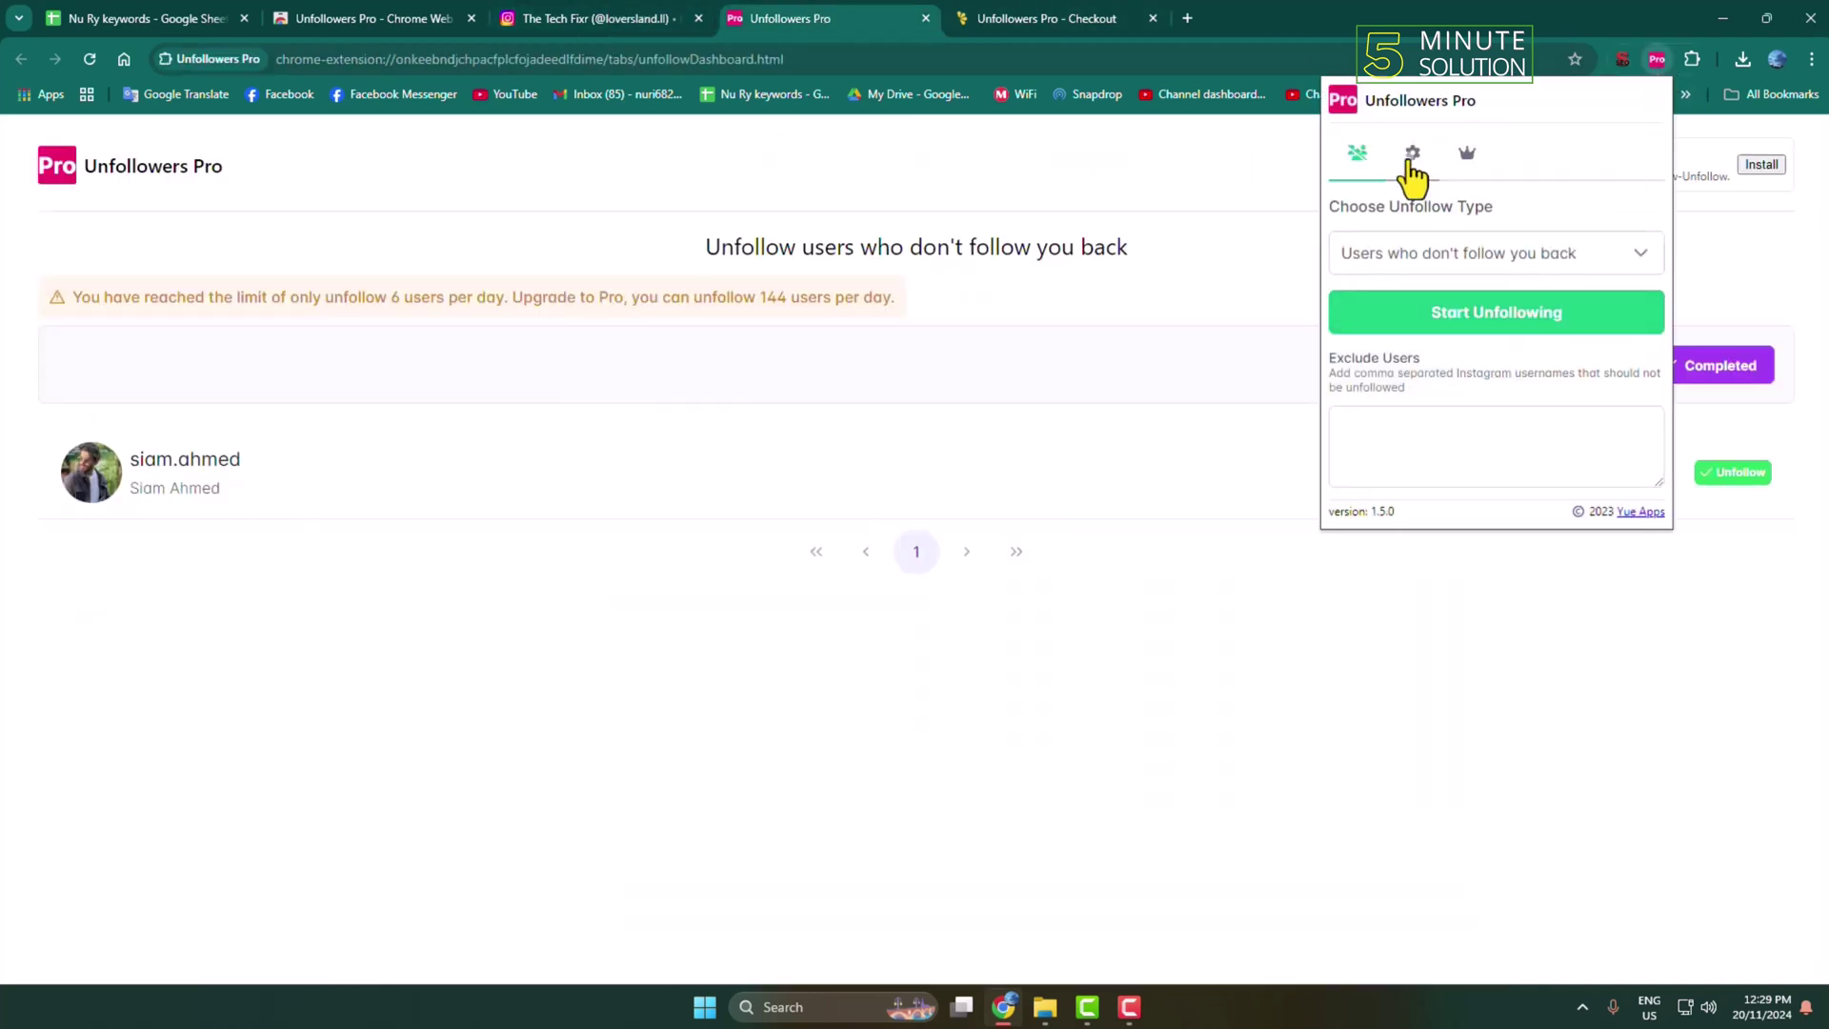
pyautogui.click(1412, 157)
pyautogui.click(1468, 157)
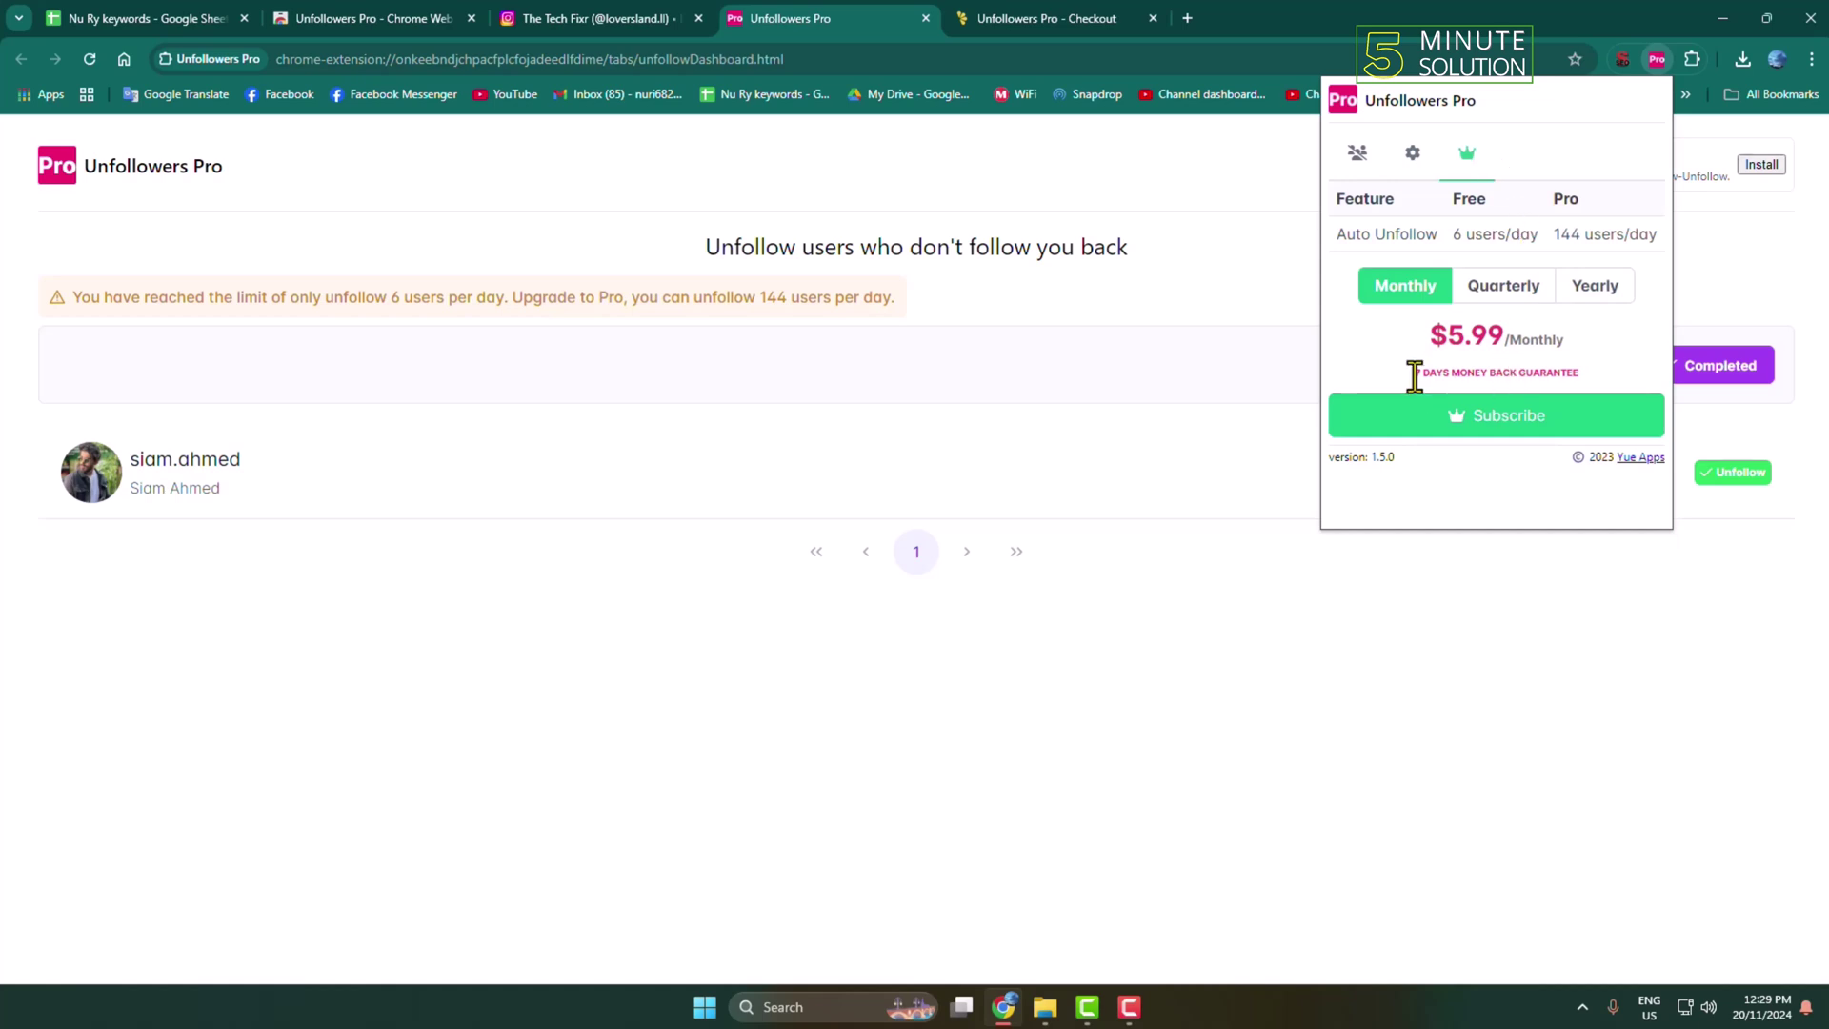
pyautogui.moveTo(1414, 377)
pyautogui.mouseDown()
pyautogui.moveTo(1588, 377)
pyautogui.moveTo(1405, 386)
pyautogui.moveTo(1572, 371)
pyautogui.mouseUp()
pyautogui.doubleClick(1587, 375)
pyautogui.click(1504, 378)
pyautogui.click(1572, 372)
pyautogui.moveTo(1429, 338); pyautogui.dragTo(1542, 335)
pyautogui.click(1541, 335)
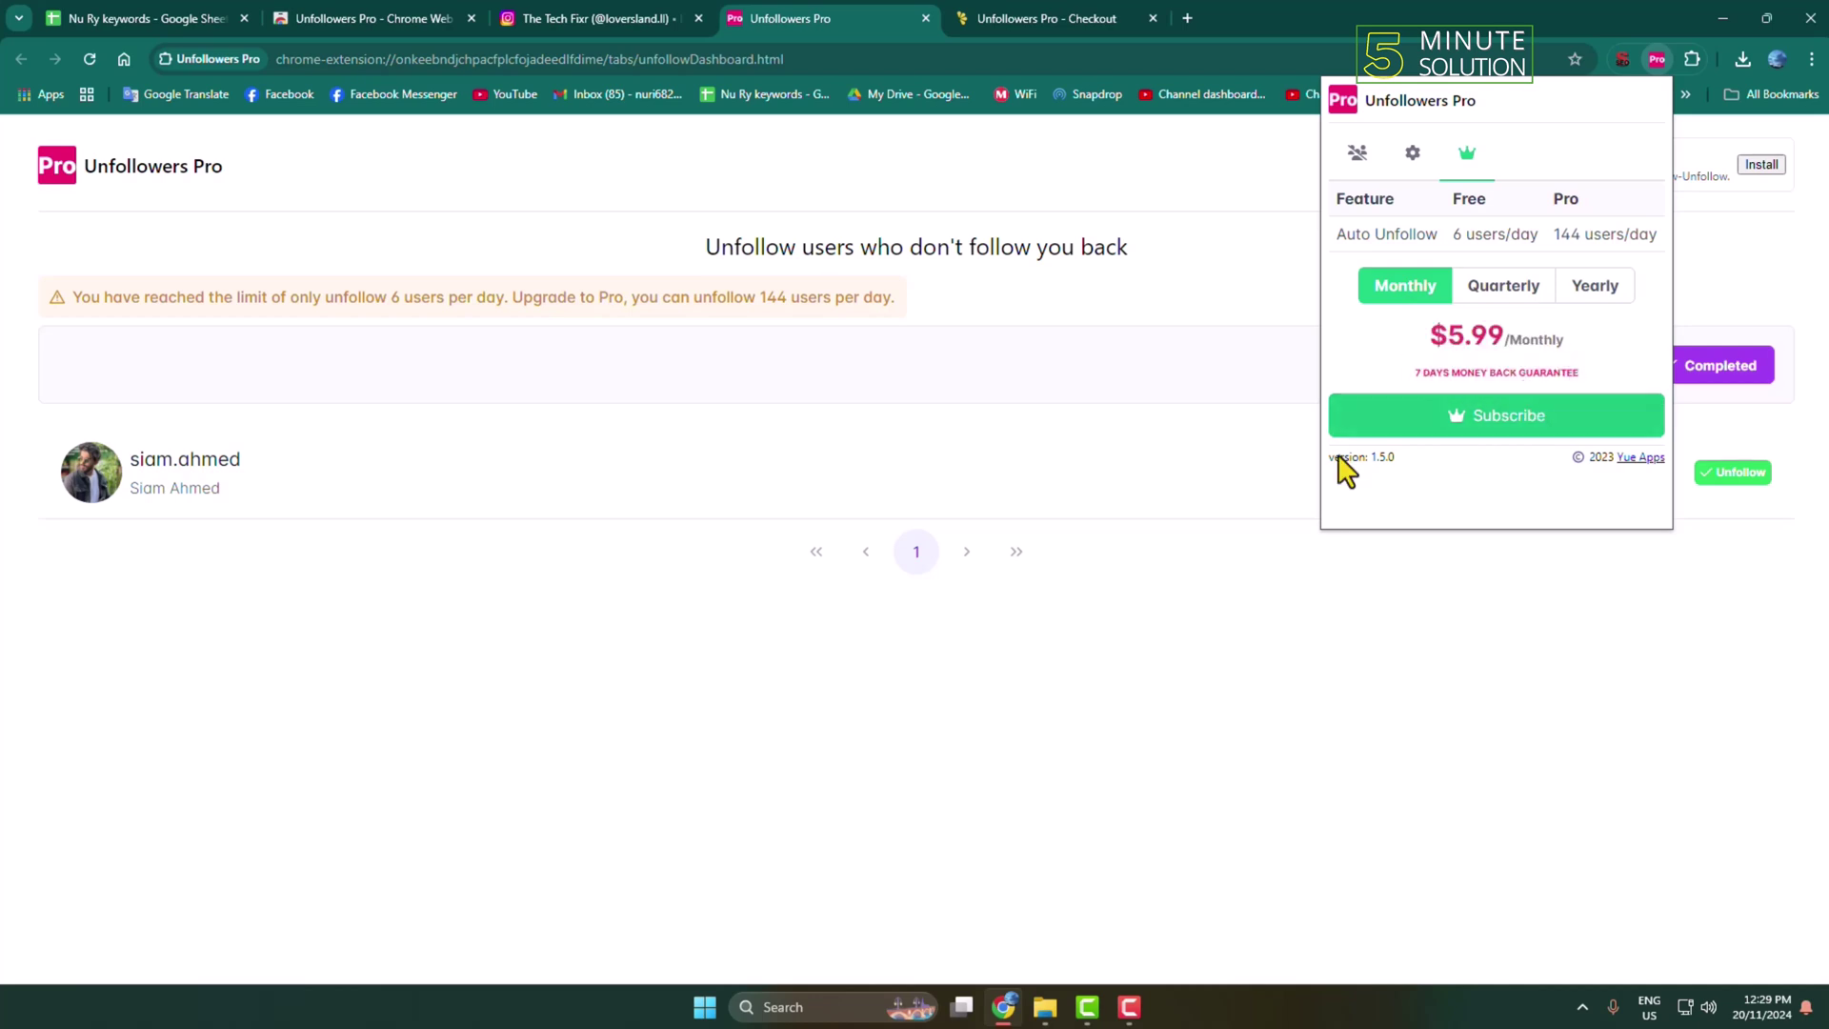
pyautogui.click(887, 483)
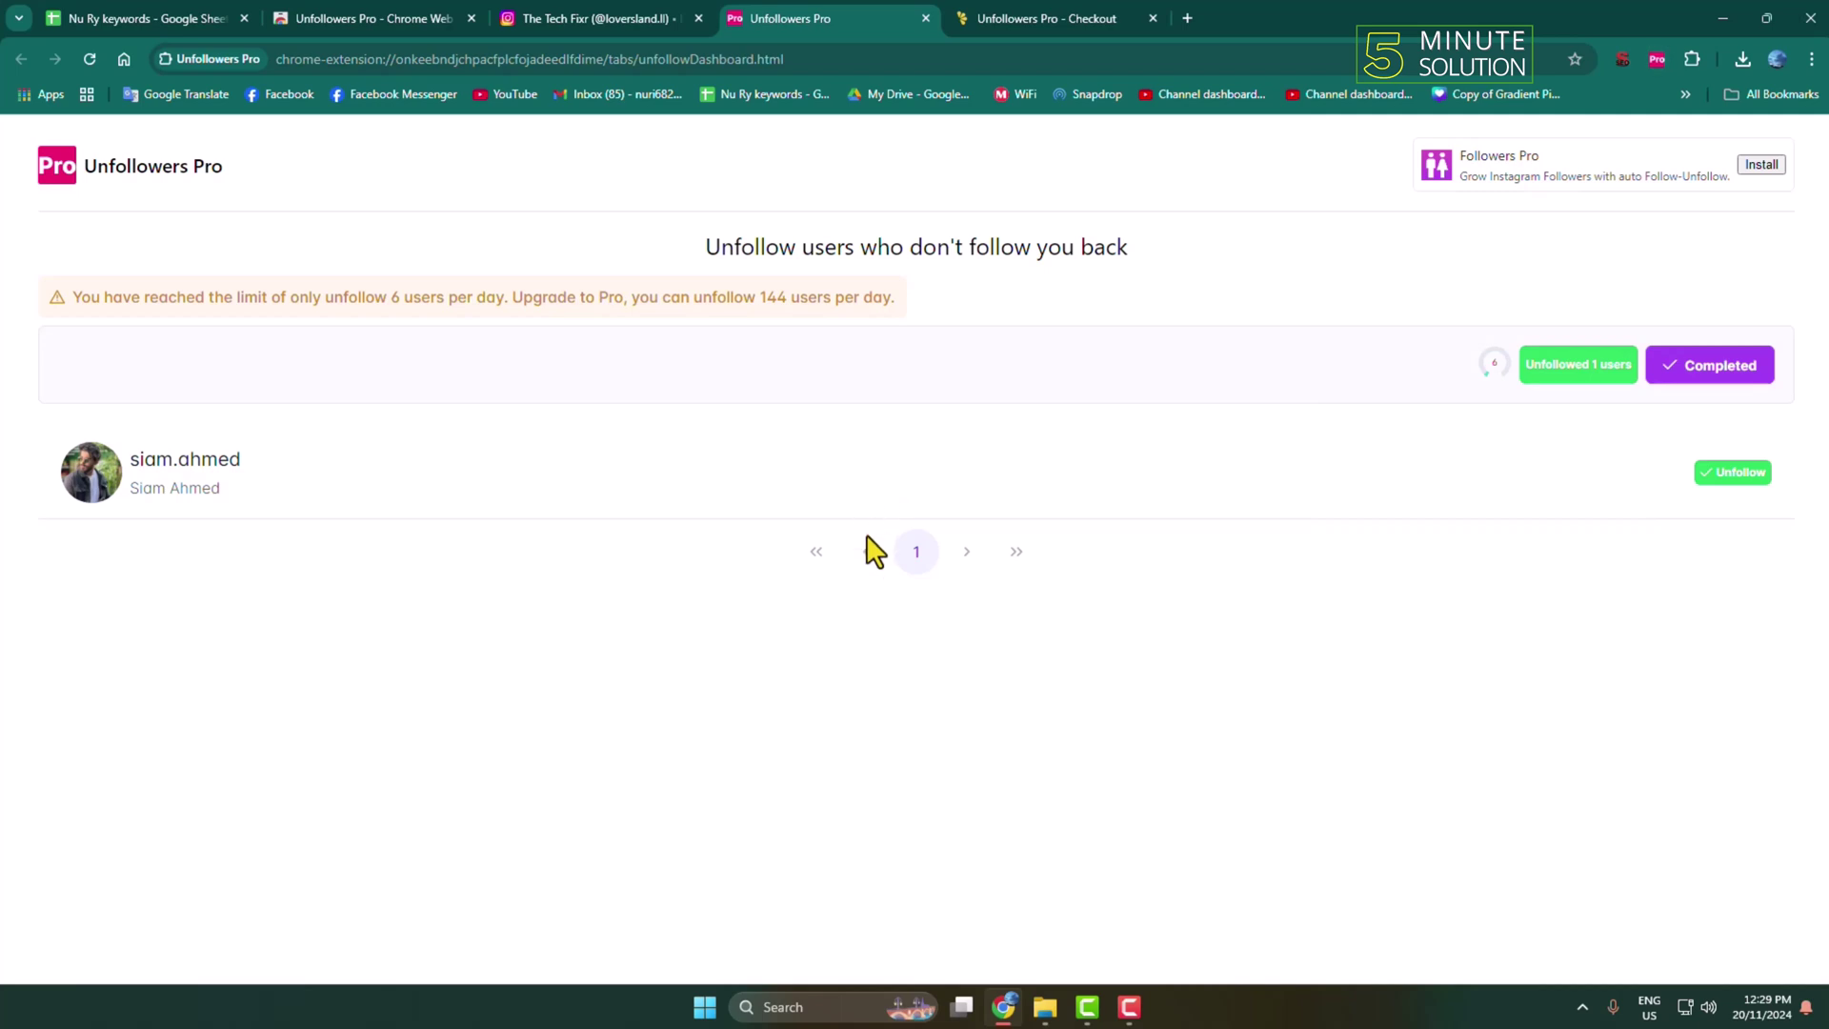